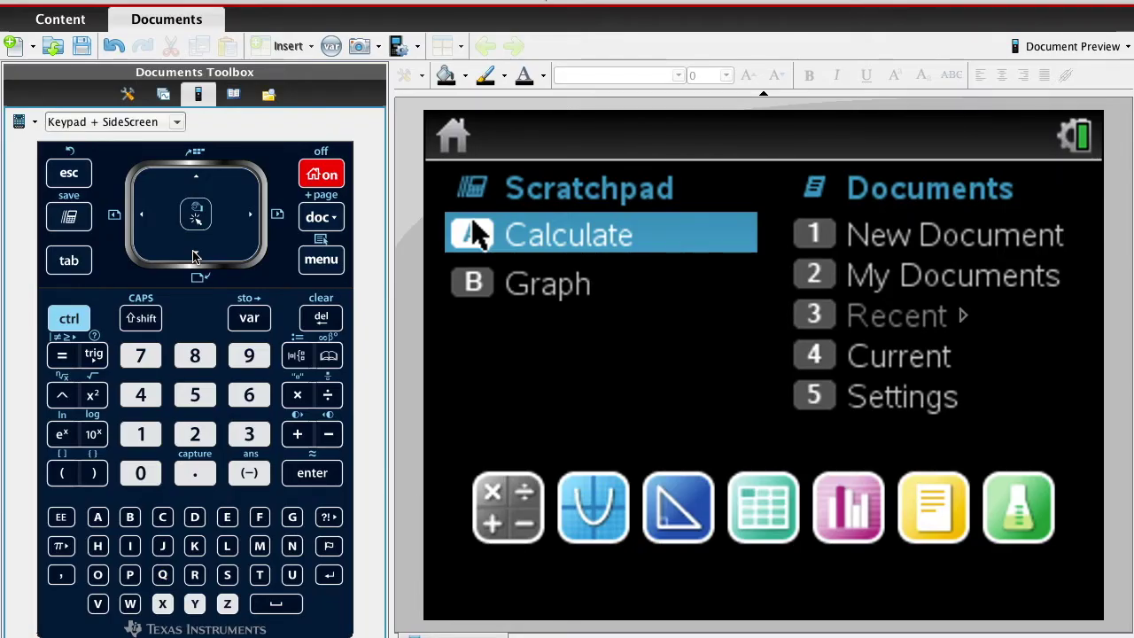
# From the home screen, create a new document with a Calculator page
pyautogui.click(195, 255)
pyautogui.click(195, 255)
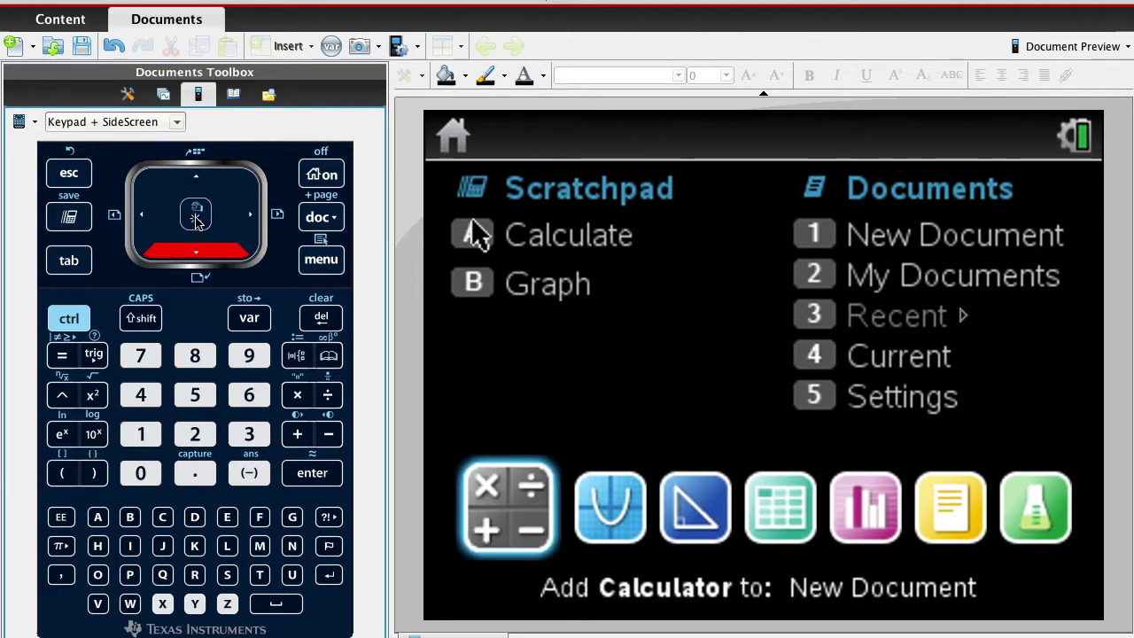
pyautogui.click(197, 218)
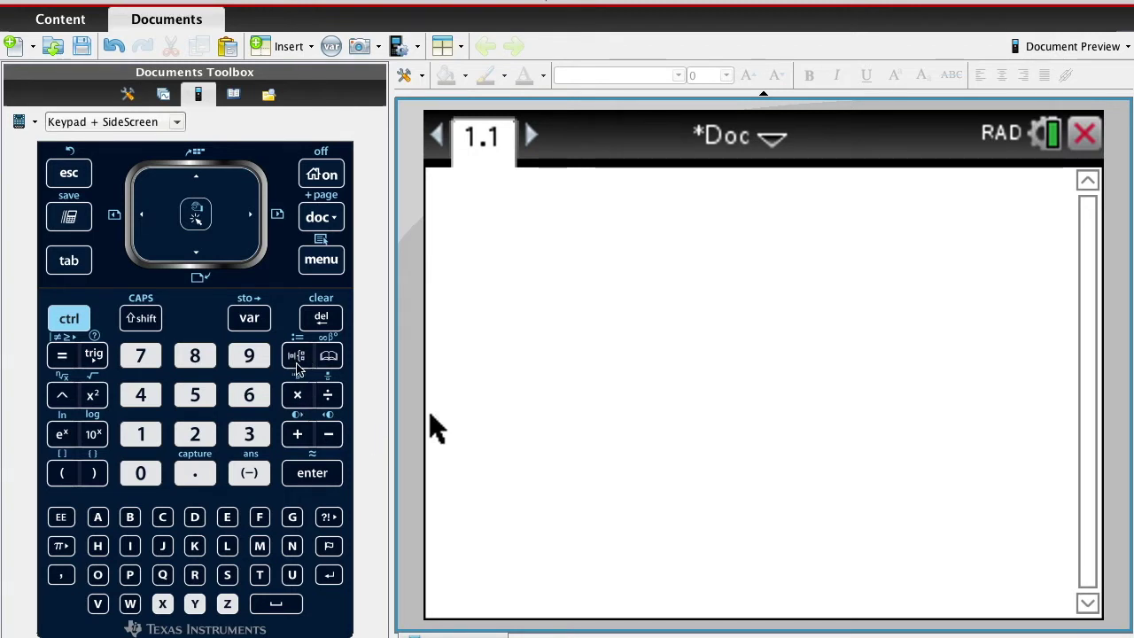
# Insert a fraction template on the entry line and clear its numerator
pyautogui.click(297, 363)
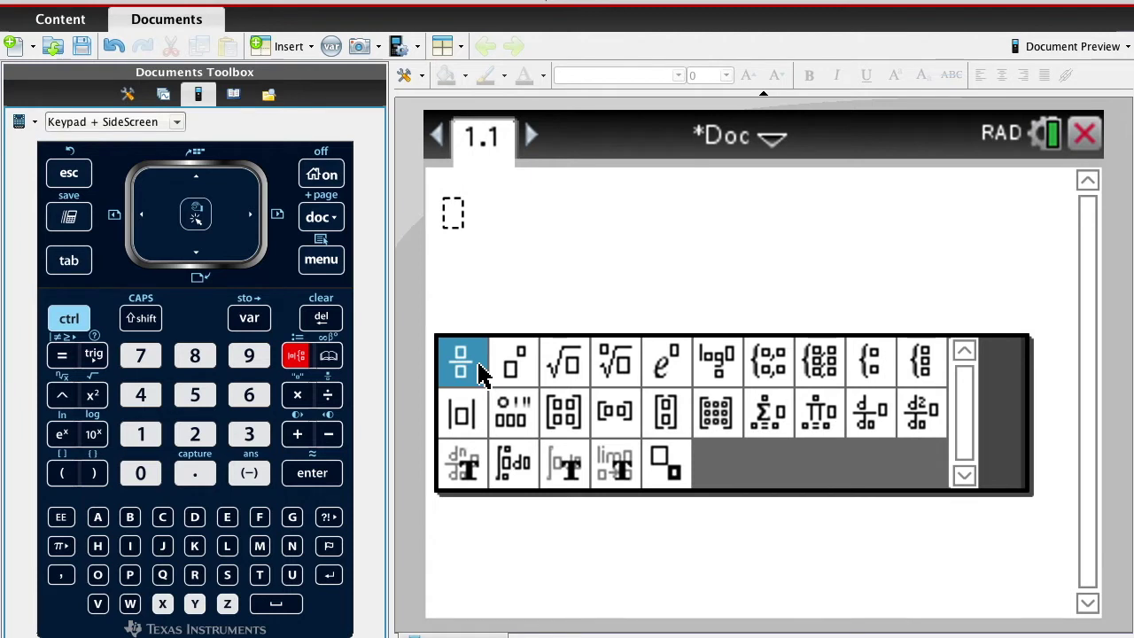
pyautogui.click(450, 214)
pyautogui.write('5')
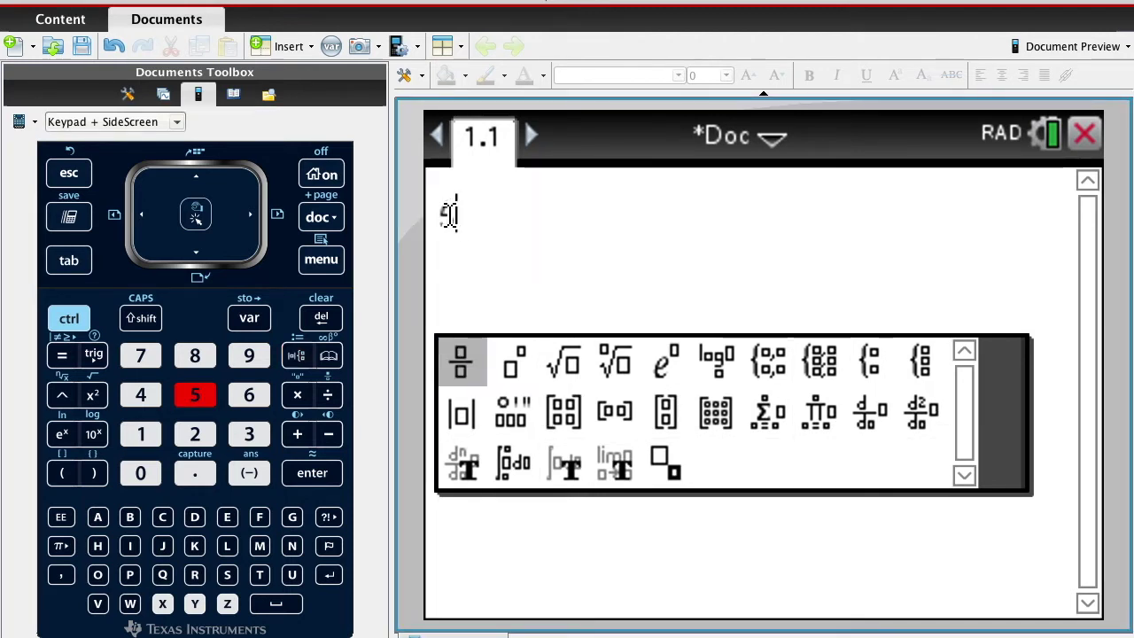
pyautogui.click(474, 370)
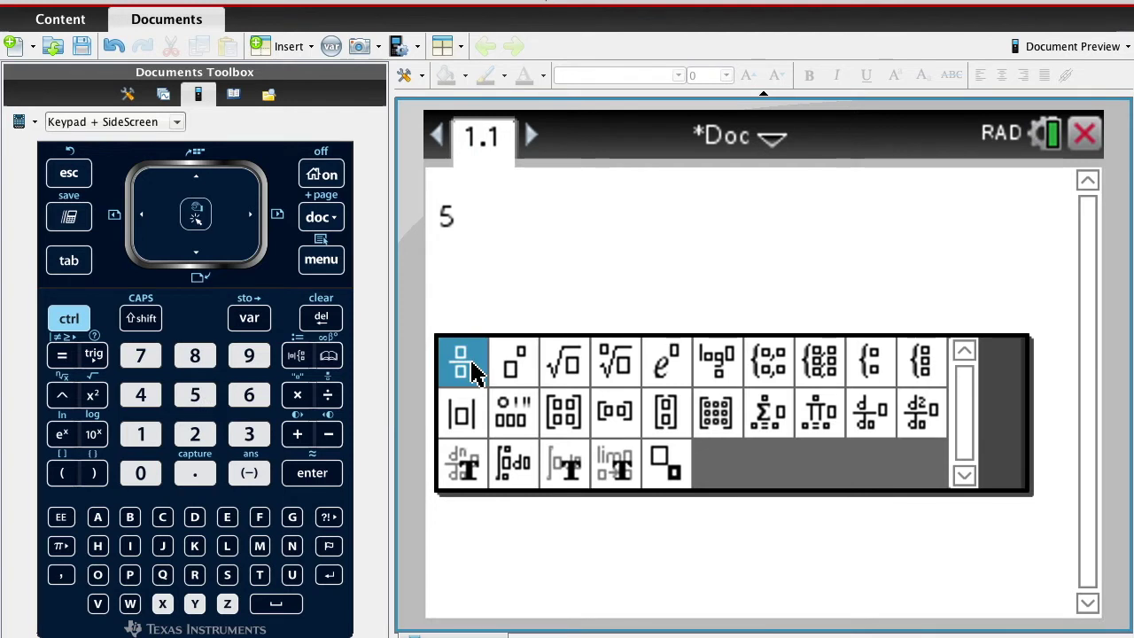
pyautogui.click(474, 370)
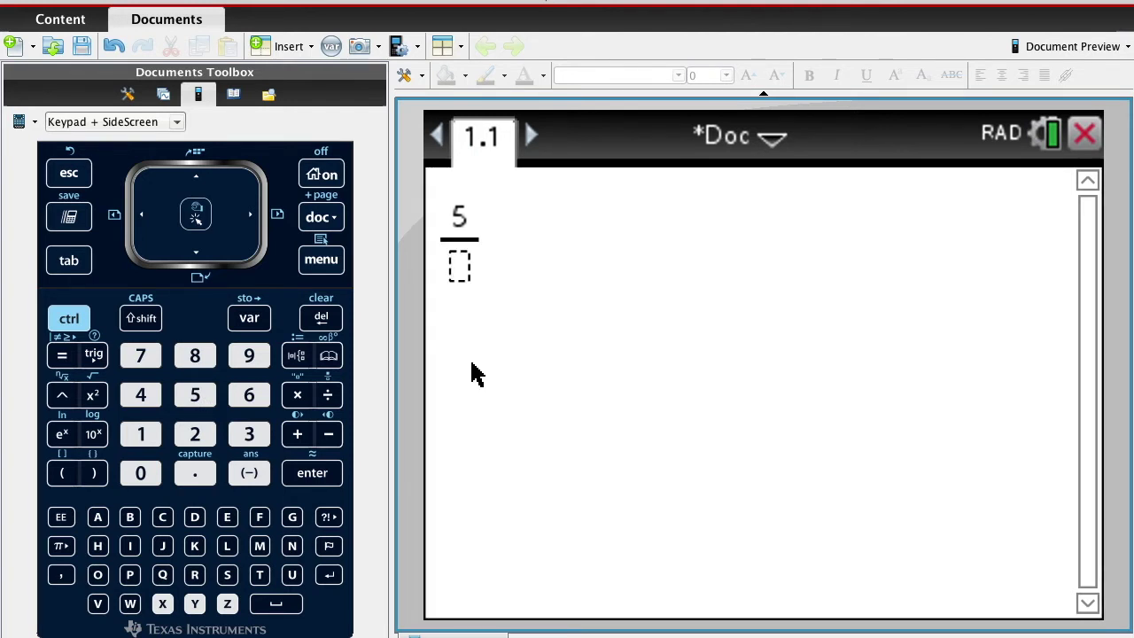
pyautogui.click(462, 221)
pyautogui.press('BackSpace')
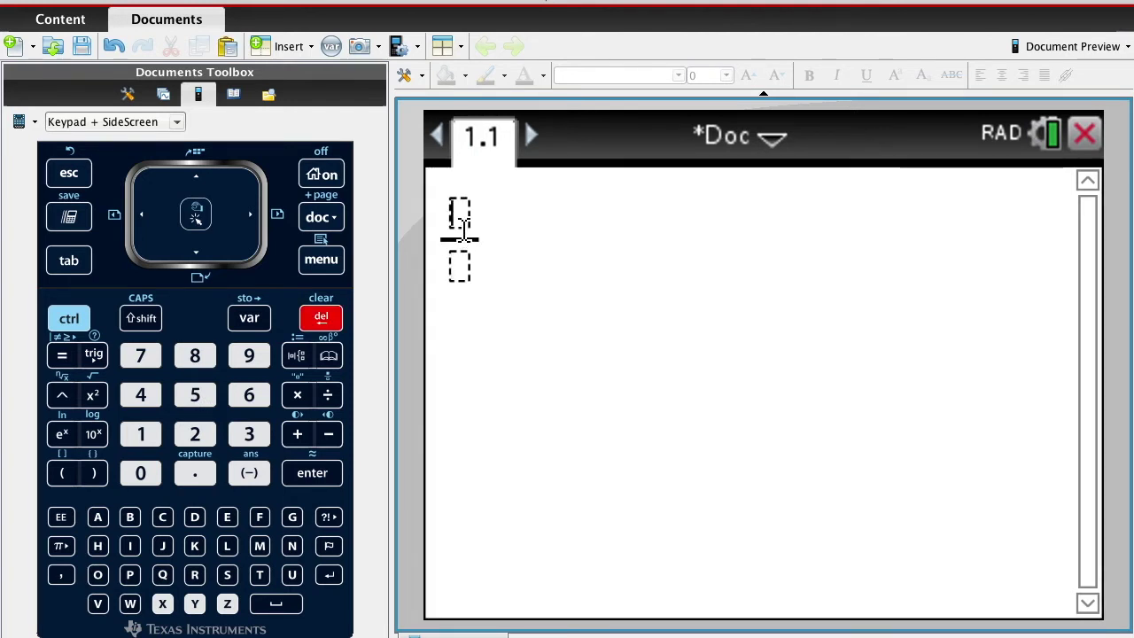
# Fill the fraction with 2 over 5 and put the whole number 5 before it
pyautogui.write('2')
pyautogui.press('Down')
pyautogui.write('5')
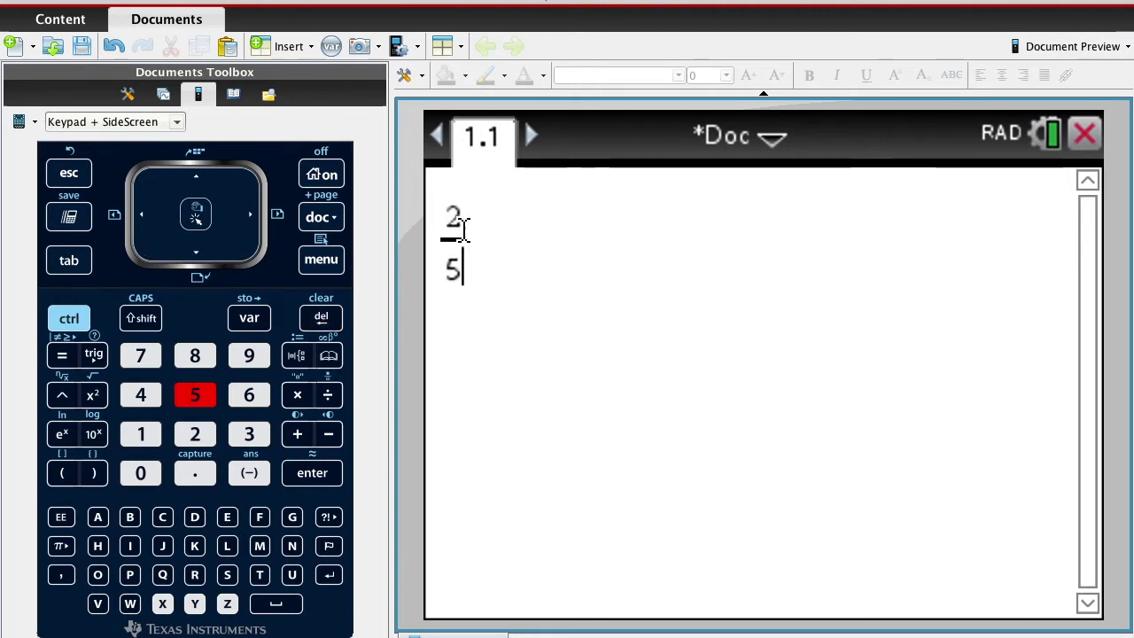
pyautogui.press('Left')
pyautogui.press('Left')
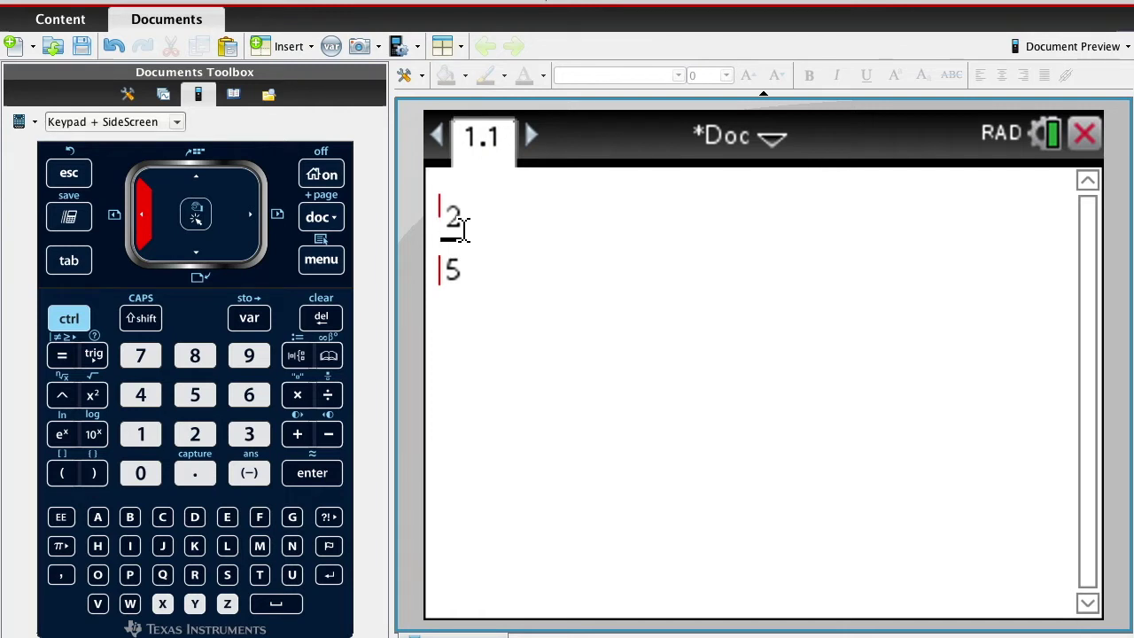
pyautogui.write('%')
pyautogui.press('BackSpace')
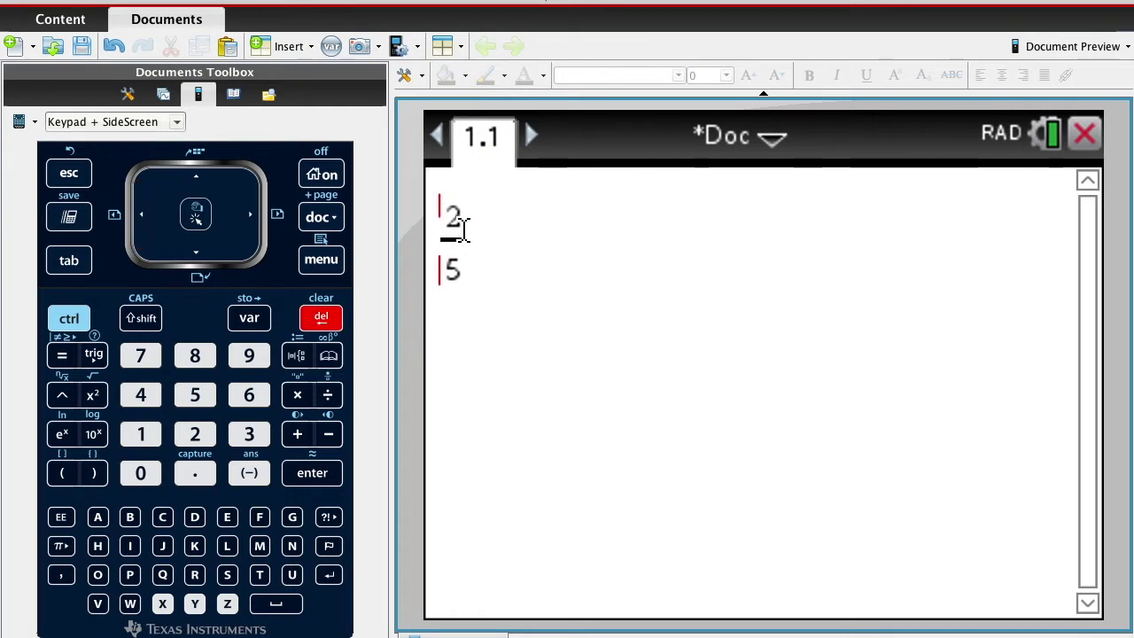
pyautogui.write('5')
pyautogui.click(633, 276)
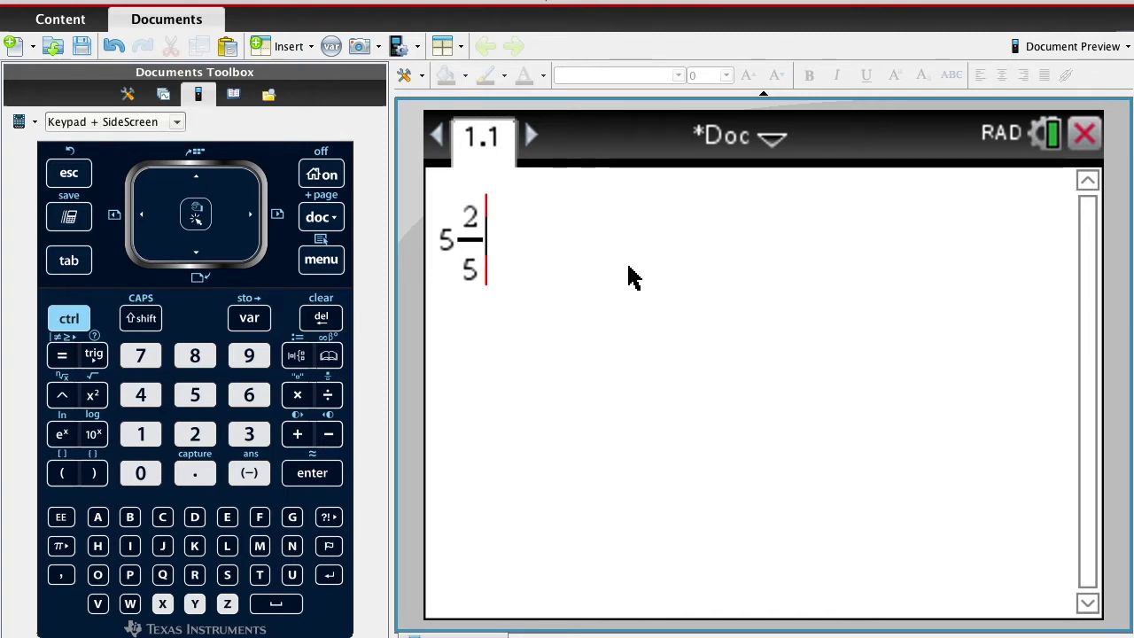
# Evaluate the 5 2/5 entry, which returns 2, and bring up the math templates
pyautogui.press('Return')
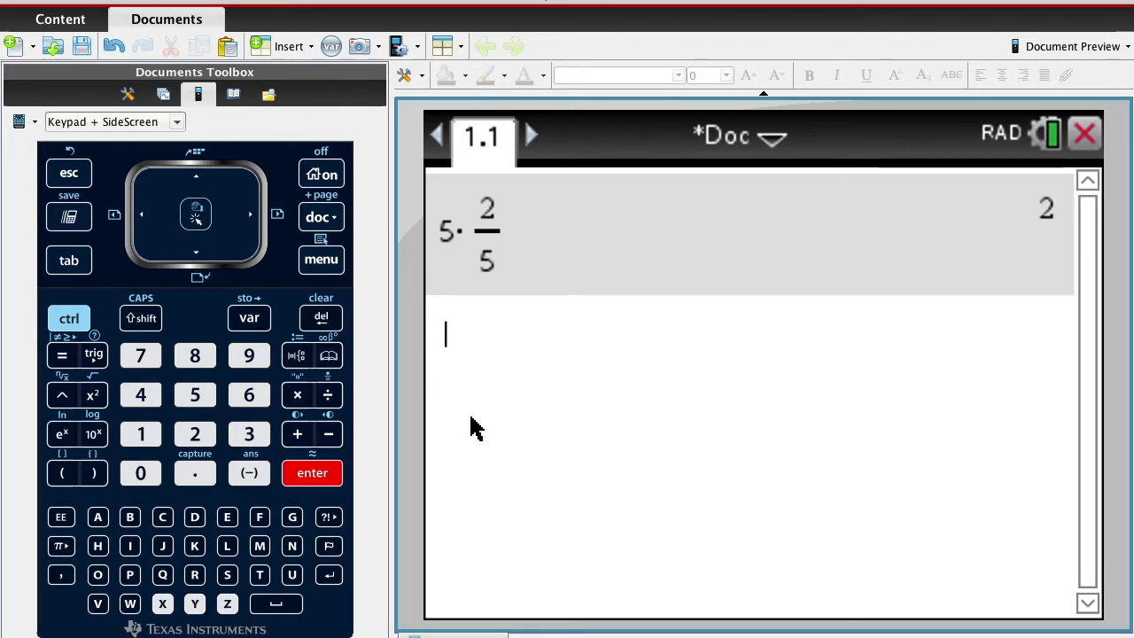
pyautogui.hotkey('ctrl', 't')
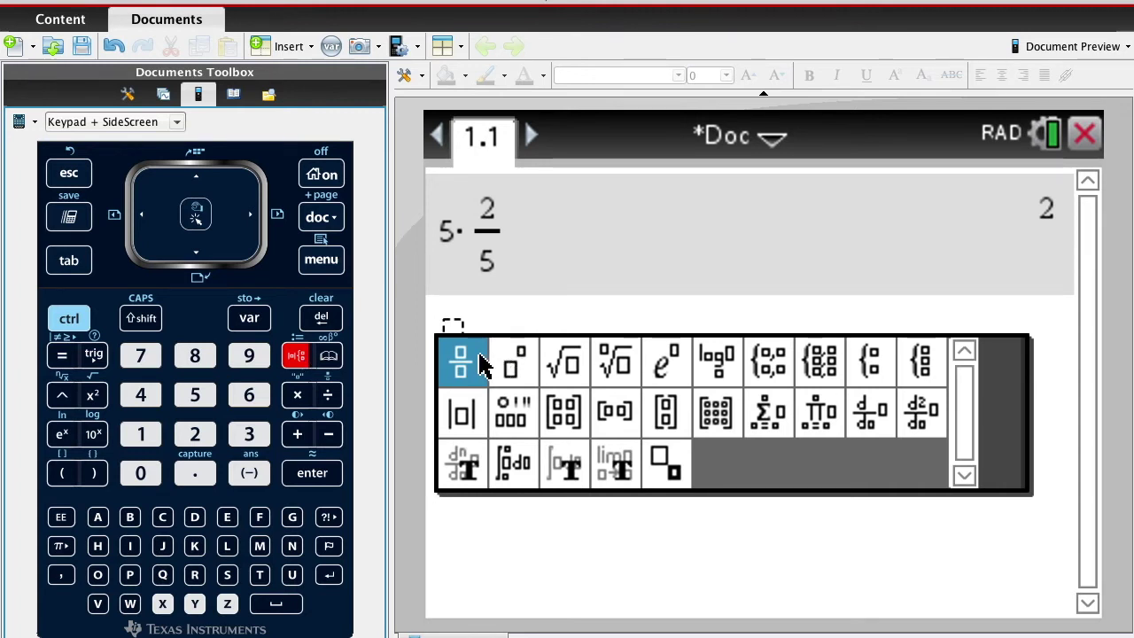
# Start a new entry with parentheses holding 5+ and a fraction template
pyautogui.click(502, 303)
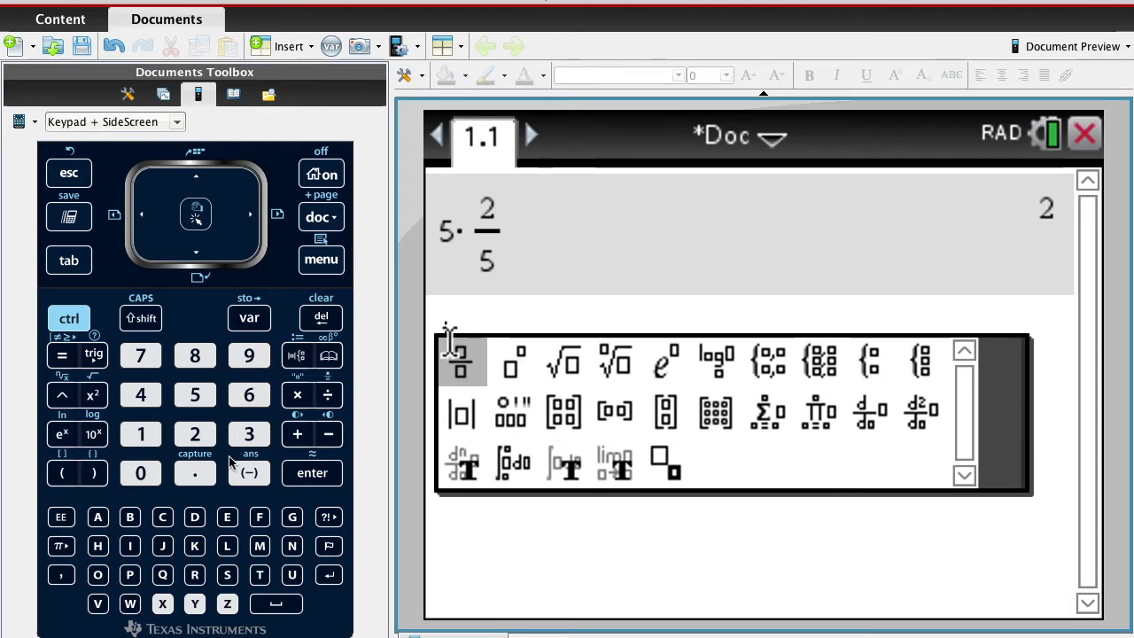
pyautogui.click(60, 474)
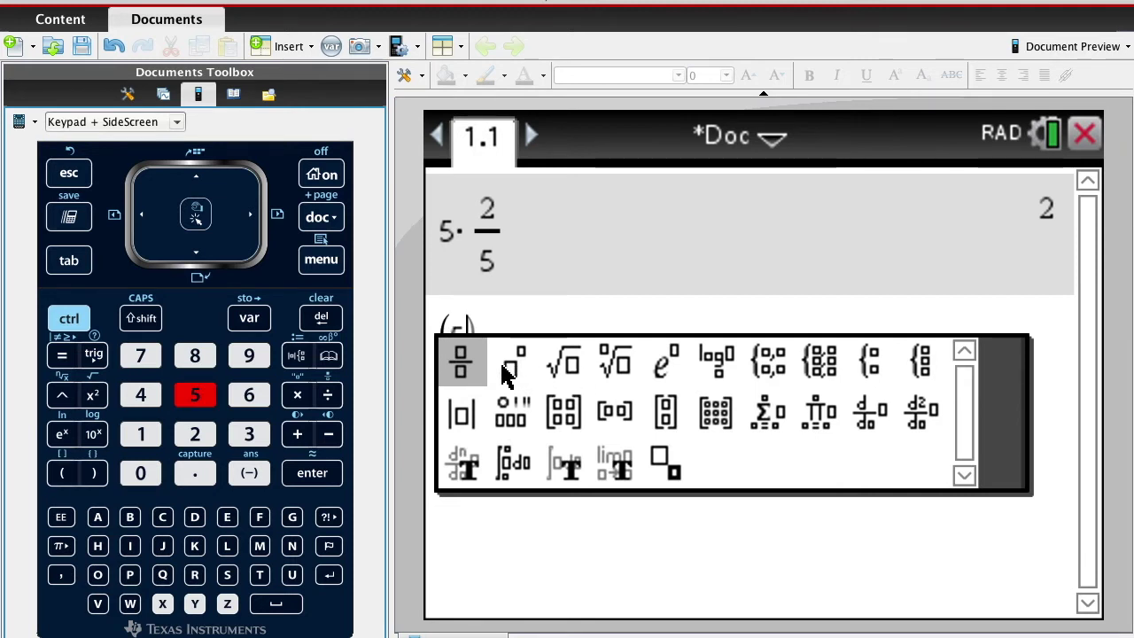
pyautogui.click(467, 374)
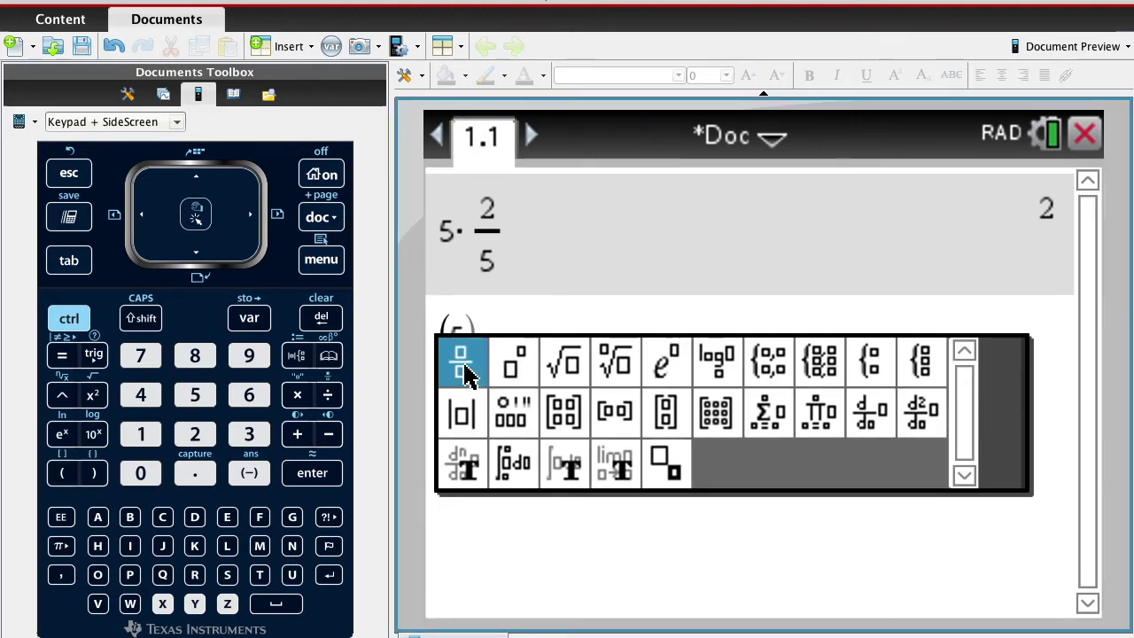
pyautogui.write('+')
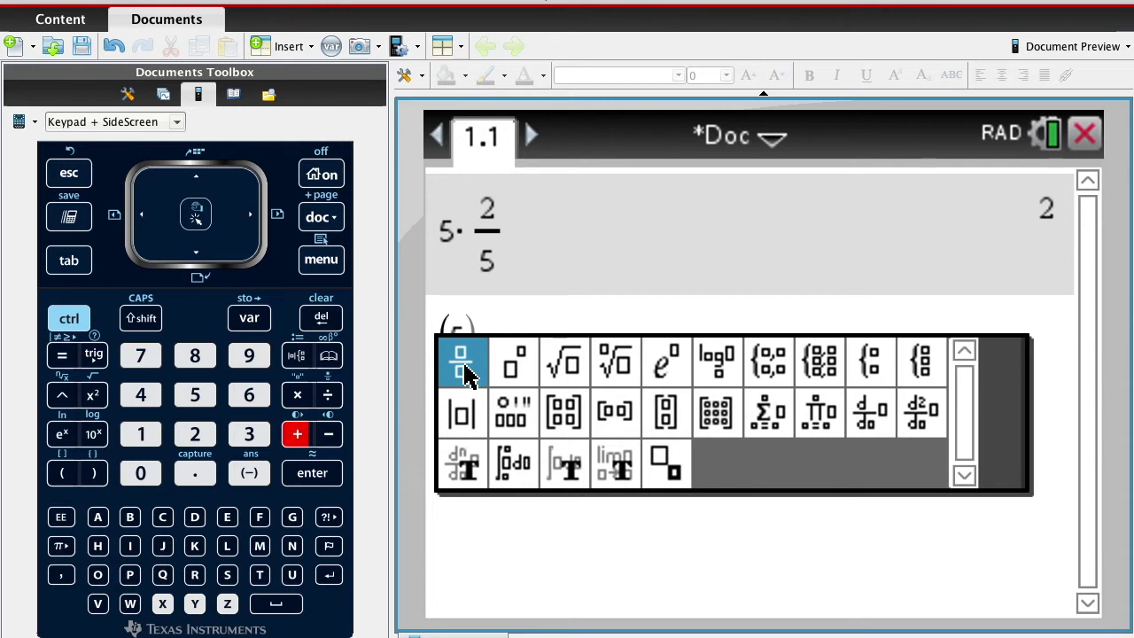
pyautogui.click(467, 374)
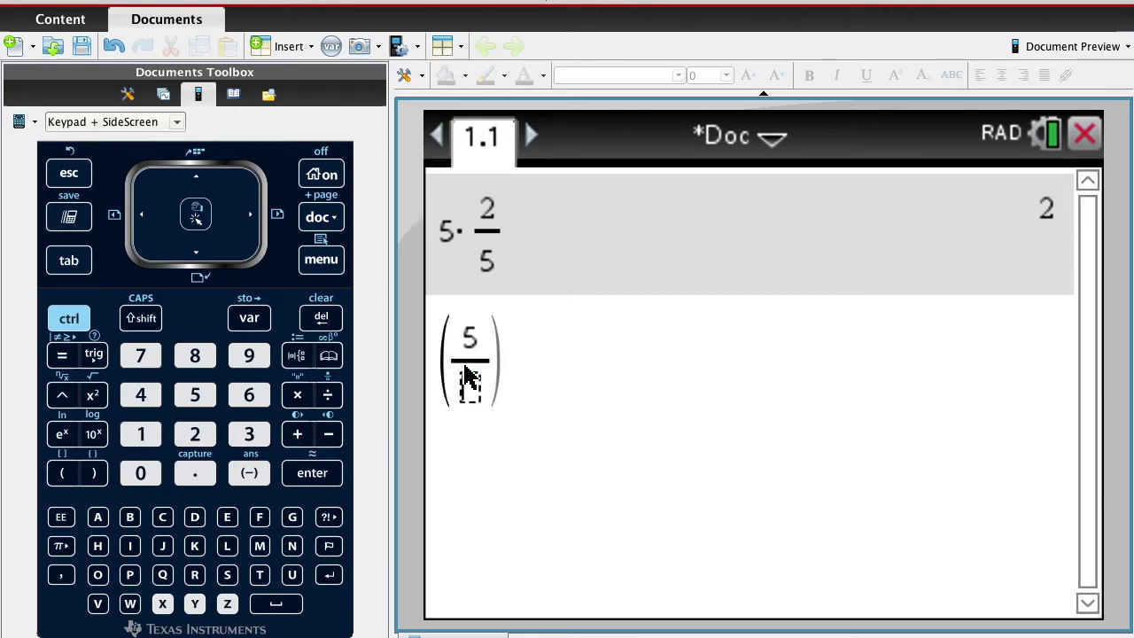
pyautogui.press('Left')
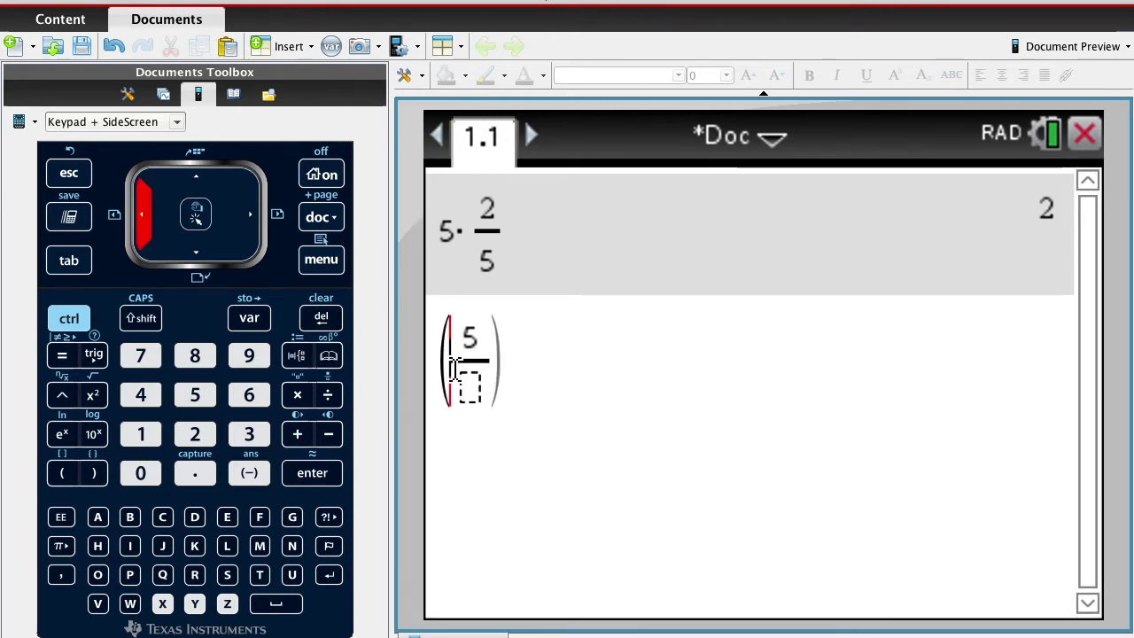
pyautogui.write('5 ')
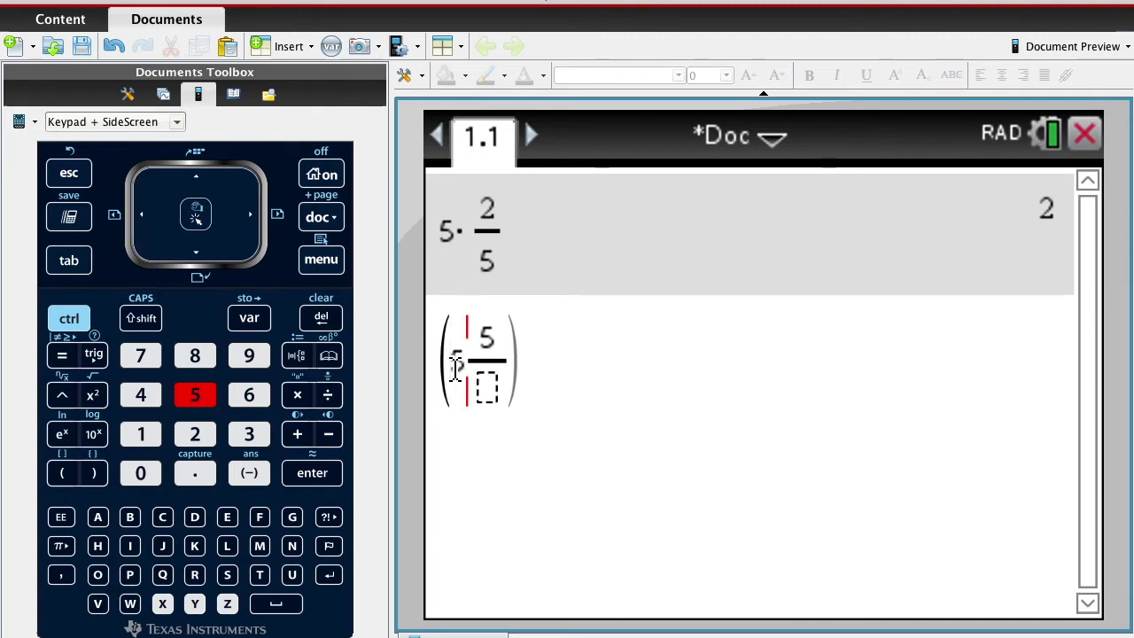
pyautogui.write('+')
# Fill the fraction with 2 over 5 to complete (5+2/5)
pyautogui.press('Right')
pyautogui.press('Right')
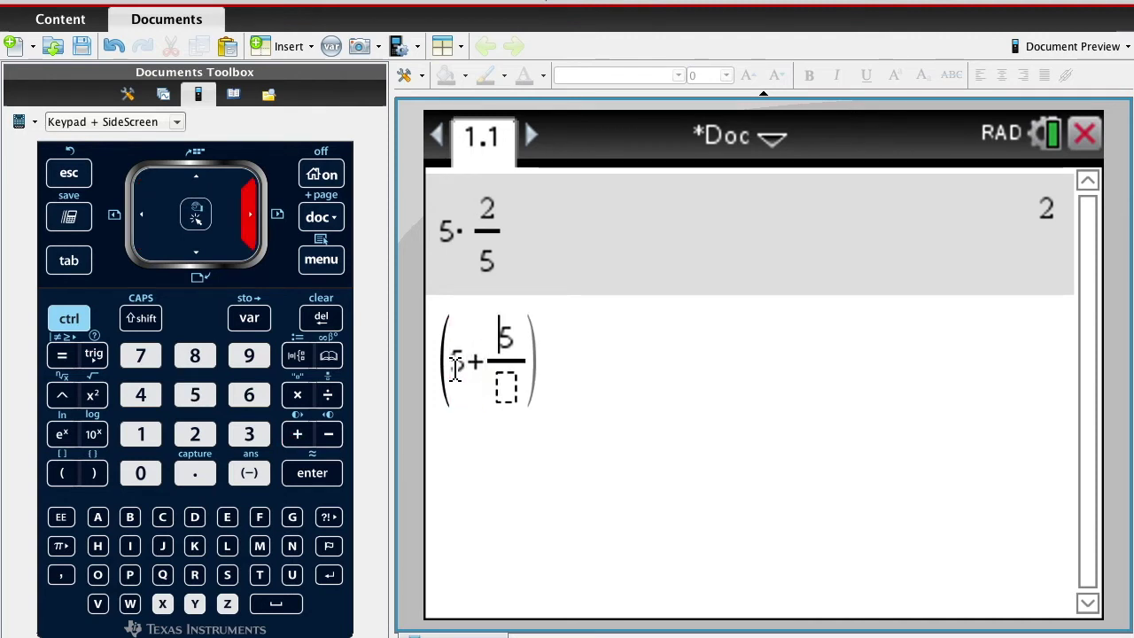
pyautogui.press('Down')
pyautogui.press('Up')
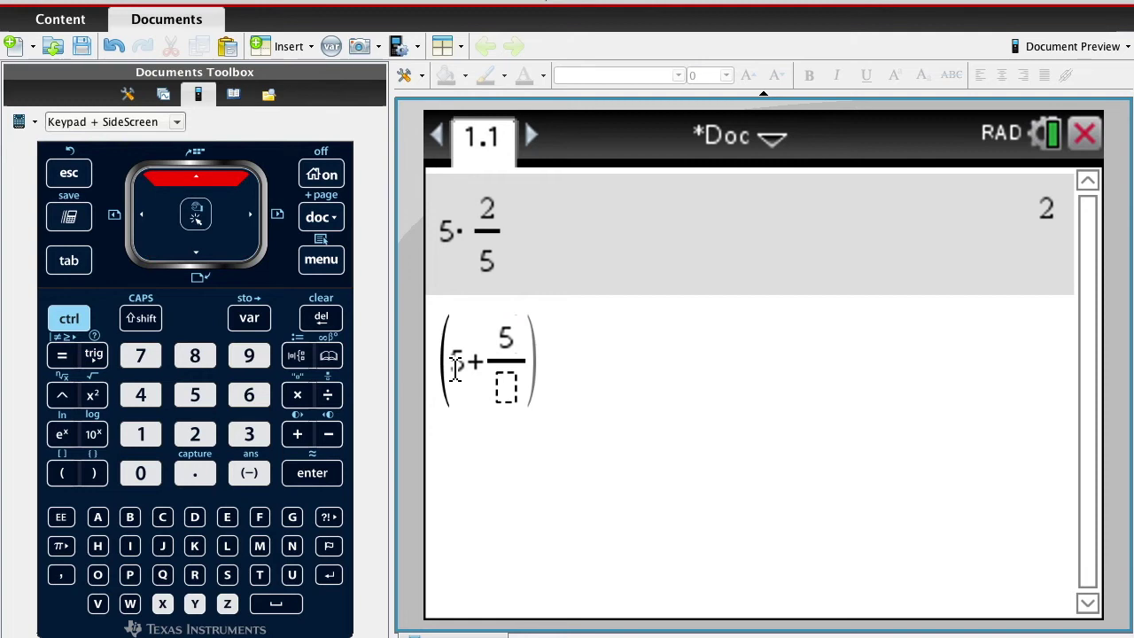
pyautogui.press('BackSpace')
pyautogui.write('2')
pyautogui.press('Down')
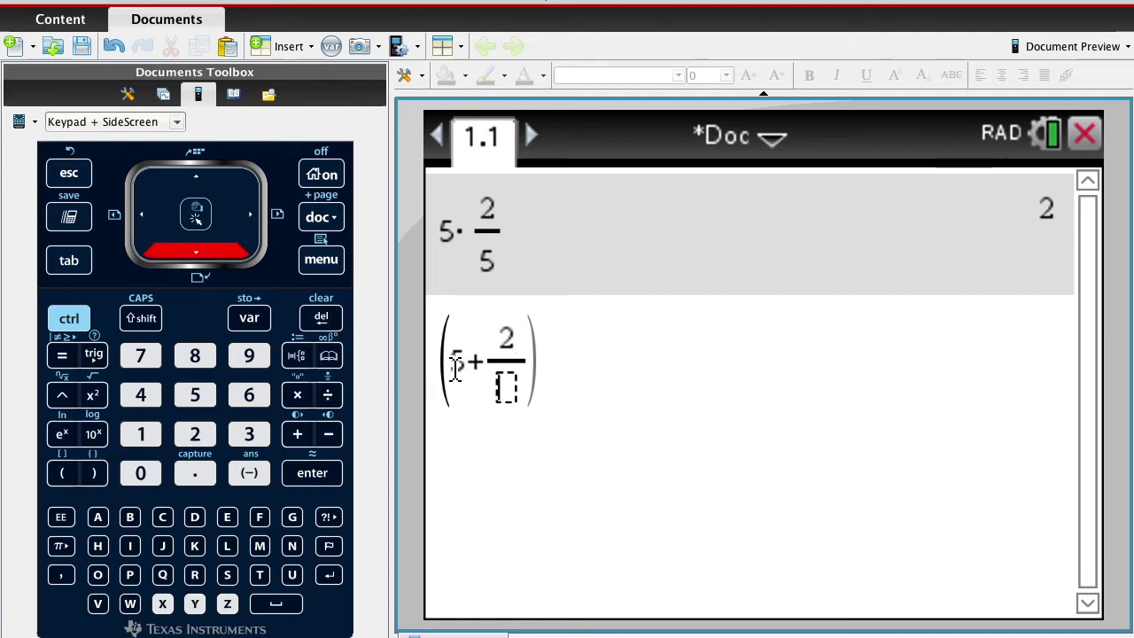
pyautogui.write('5')
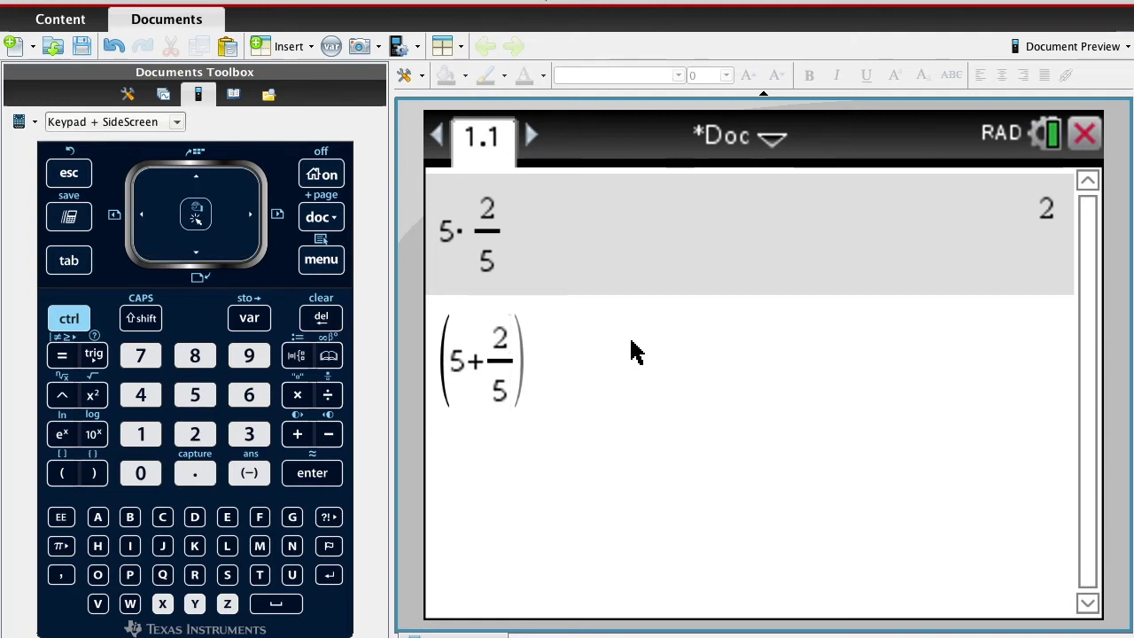
# Append −(1 1/□) after (5+2/5), leaving the cursor in the empty denominator
pyautogui.click(592, 385)
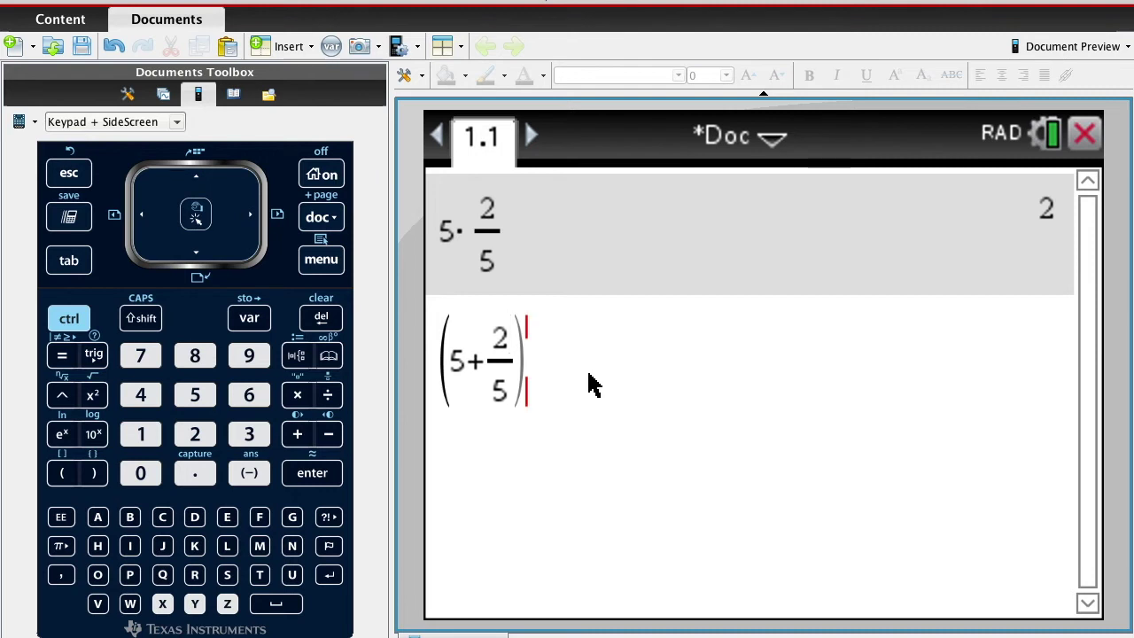
pyautogui.write('-')
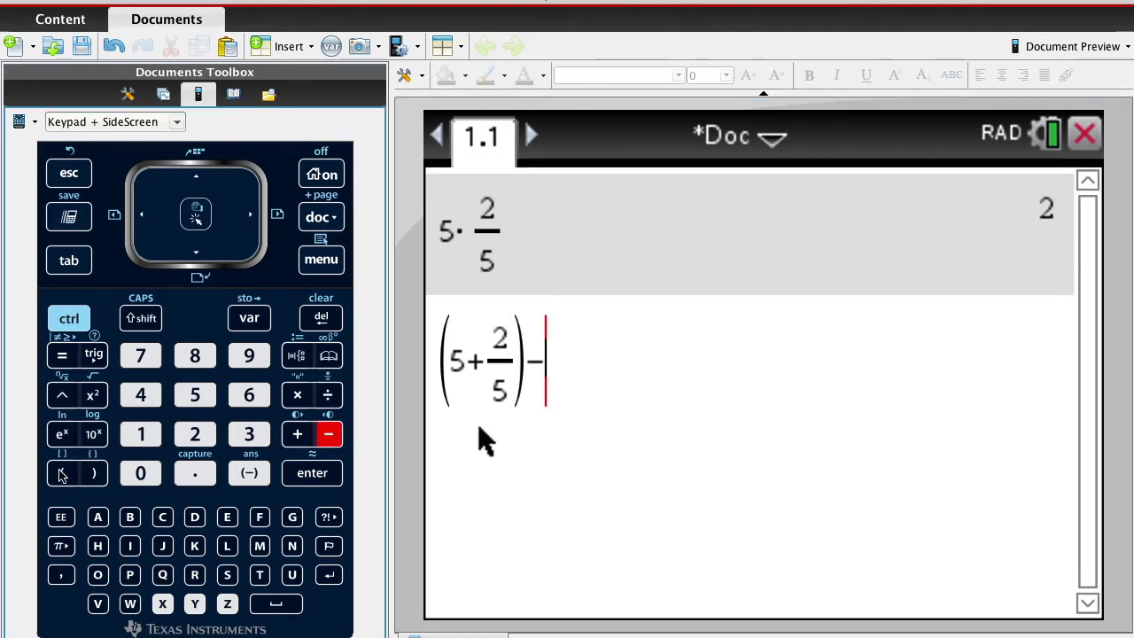
pyautogui.write('(')
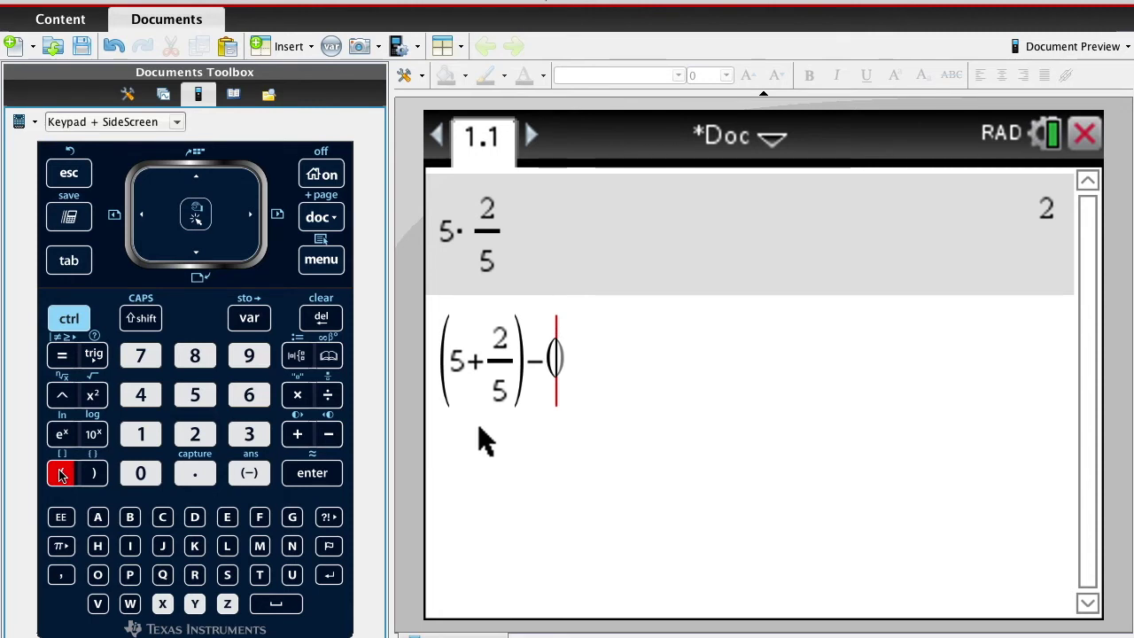
pyautogui.write('1')
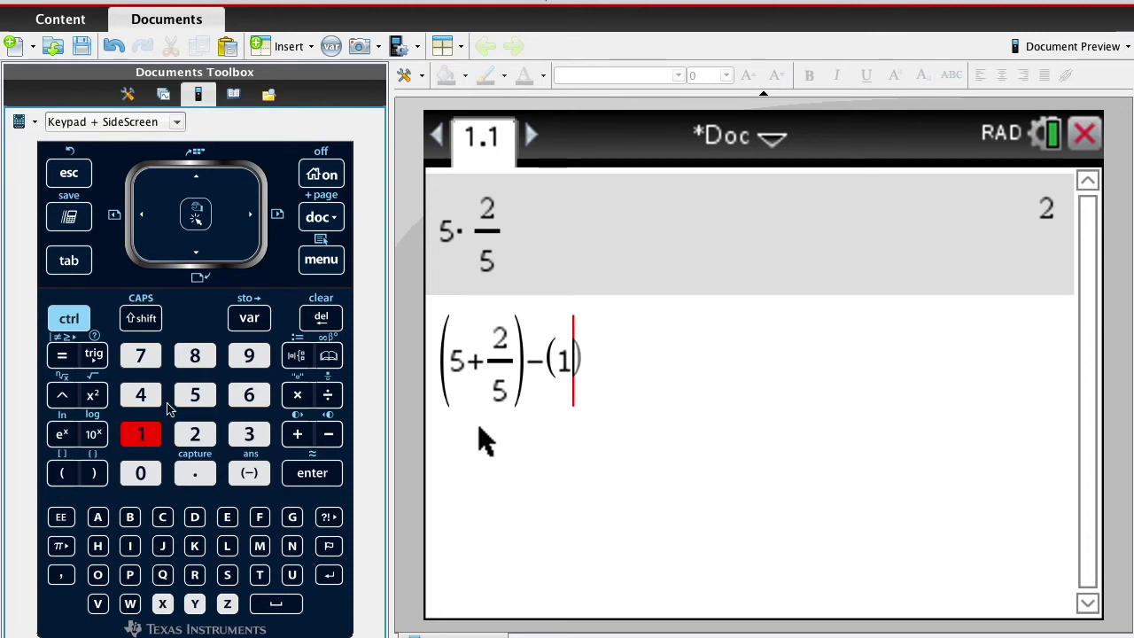
pyautogui.click(296, 356)
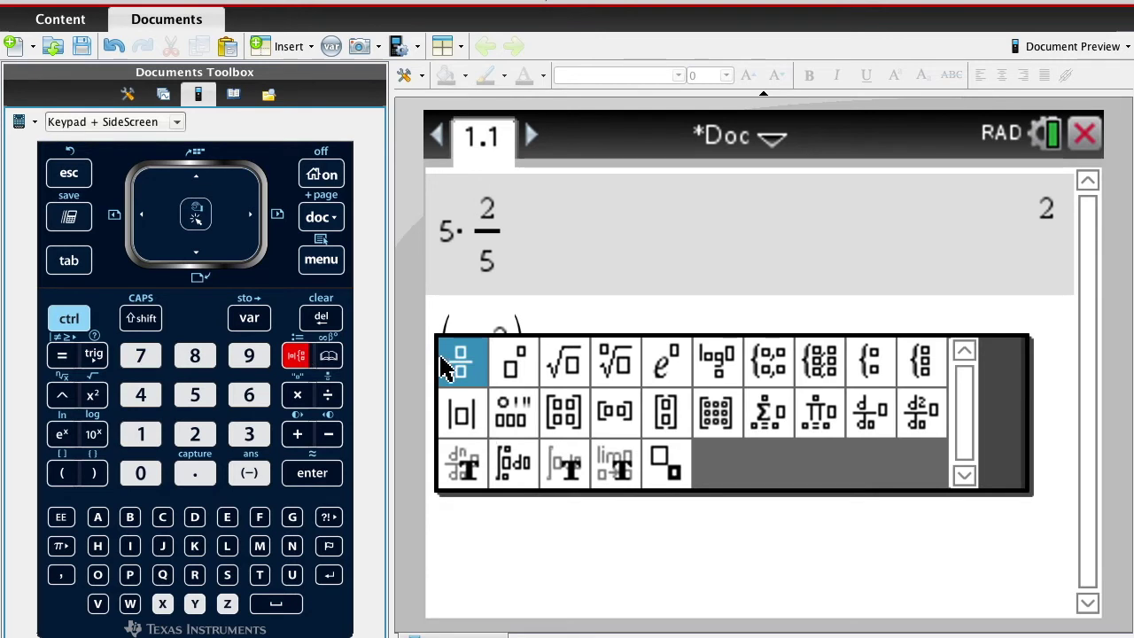
pyautogui.click(475, 369)
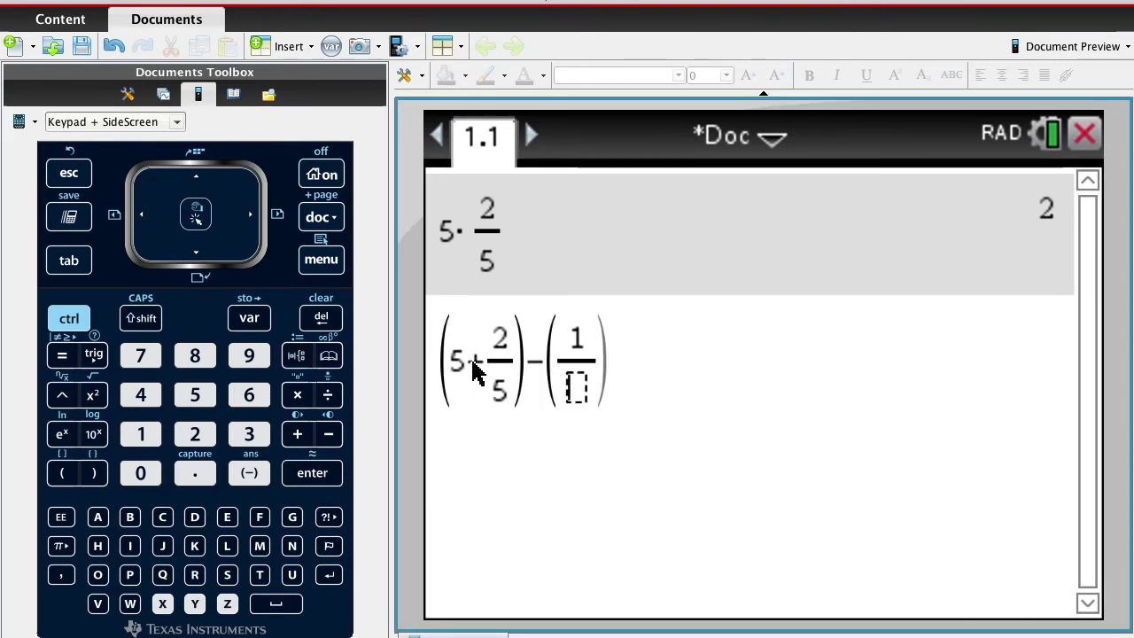
pyautogui.press('Left')
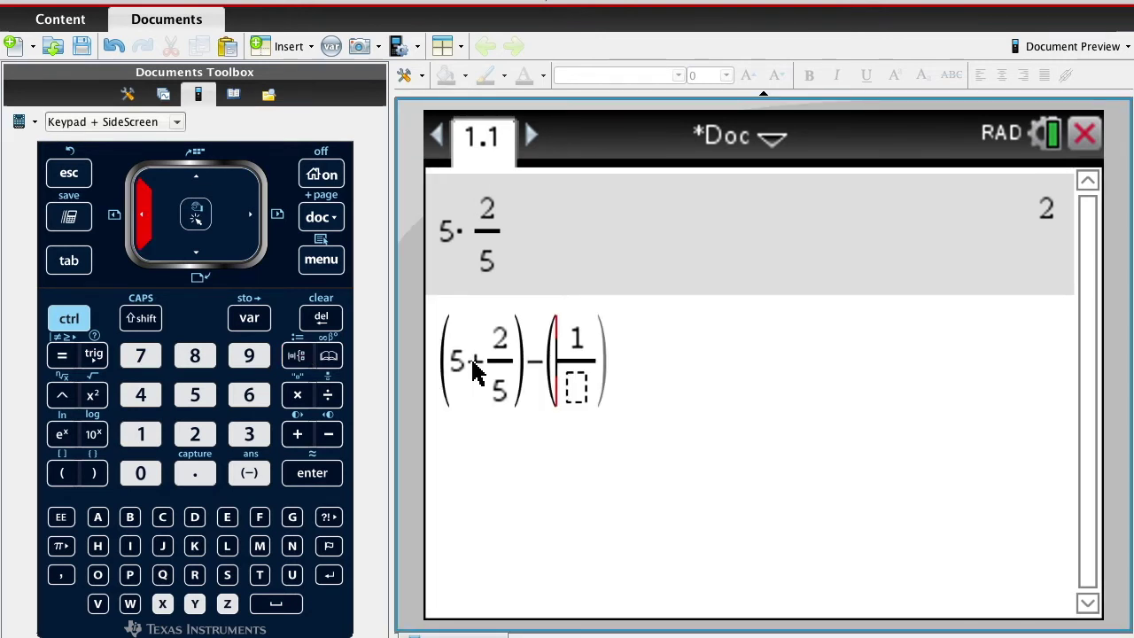
pyautogui.write('1')
pyautogui.press('Right')
pyautogui.press('Right')
pyautogui.press('Right')
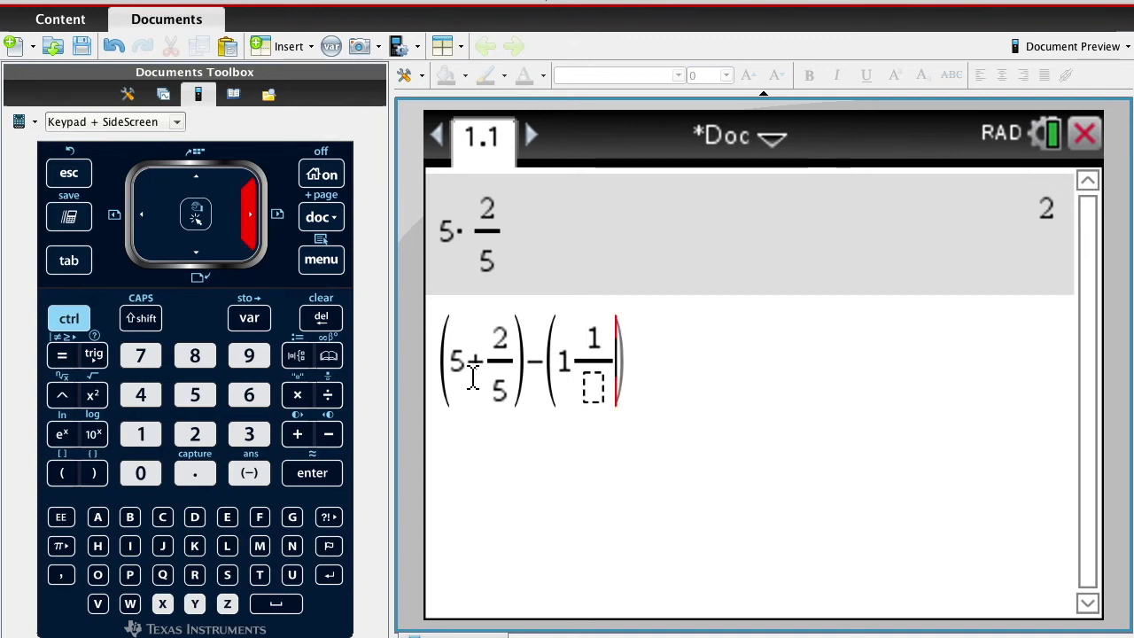
pyautogui.press('Left')
pyautogui.press('Left')
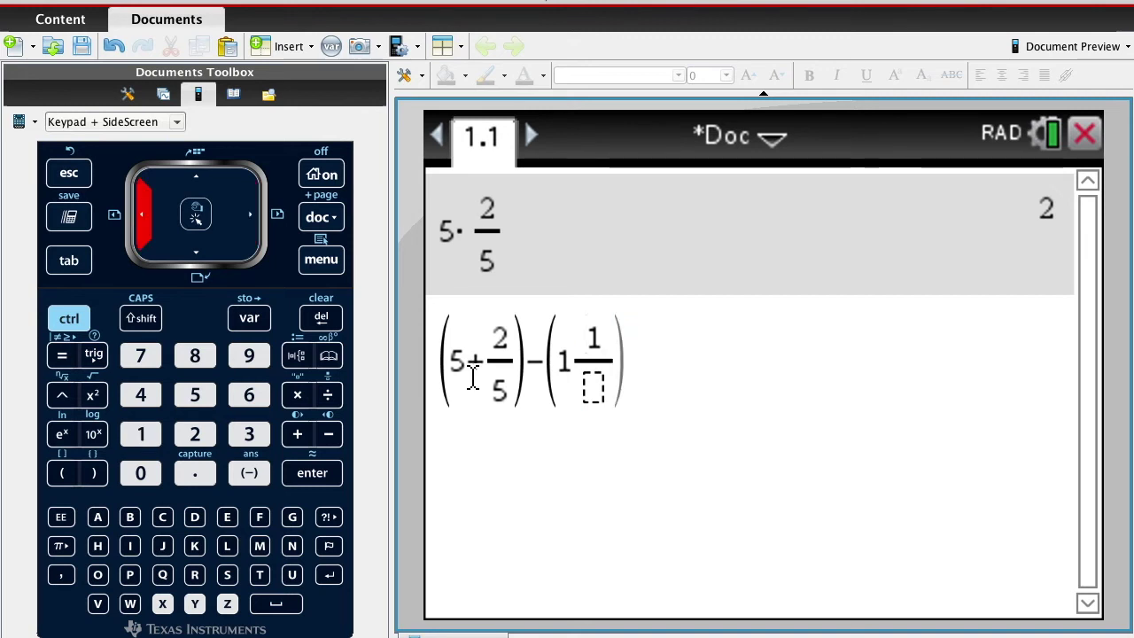
pyautogui.press('Down')
# Enter 5 as the denominator, add + before 1/5, and evaluate to get 21/5
pyautogui.write('5')
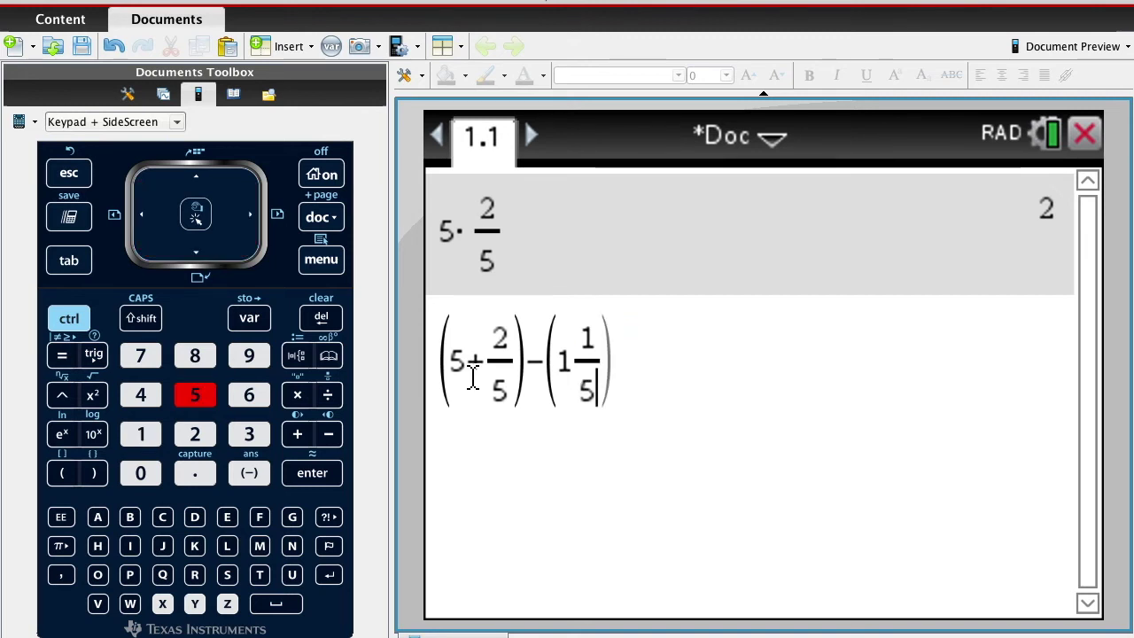
pyautogui.press('Left')
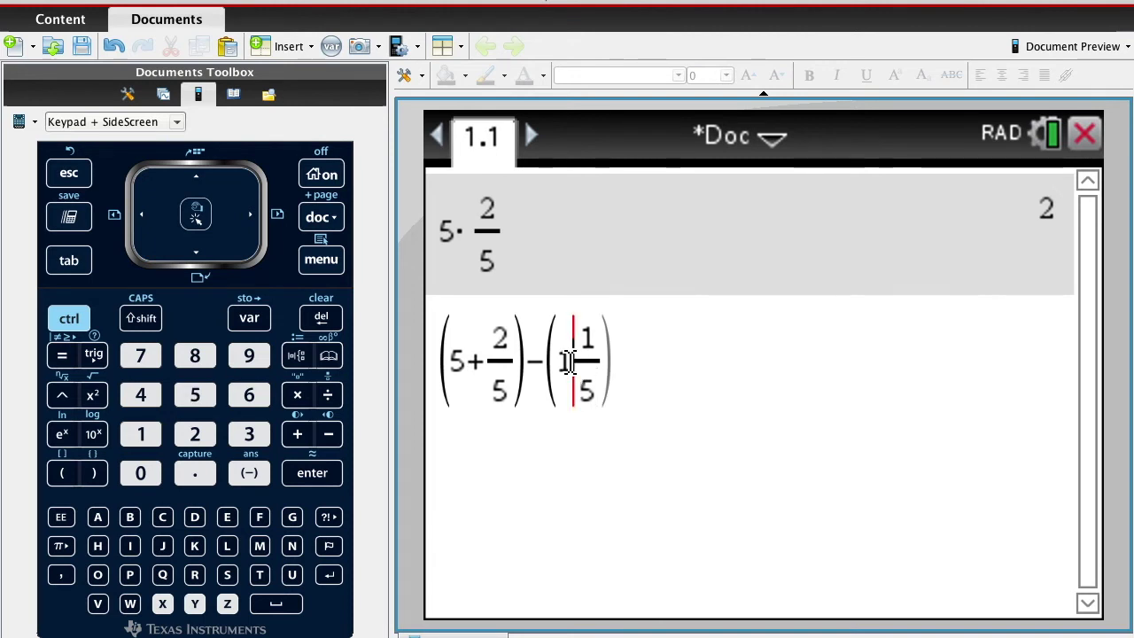
pyautogui.write('+')
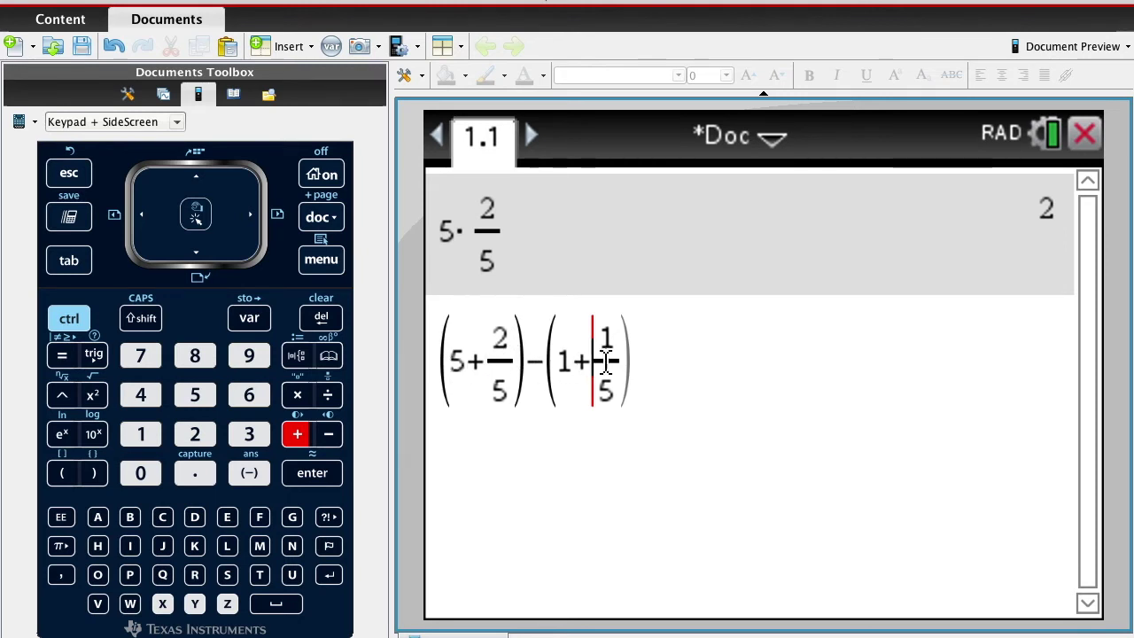
pyautogui.click(650, 364)
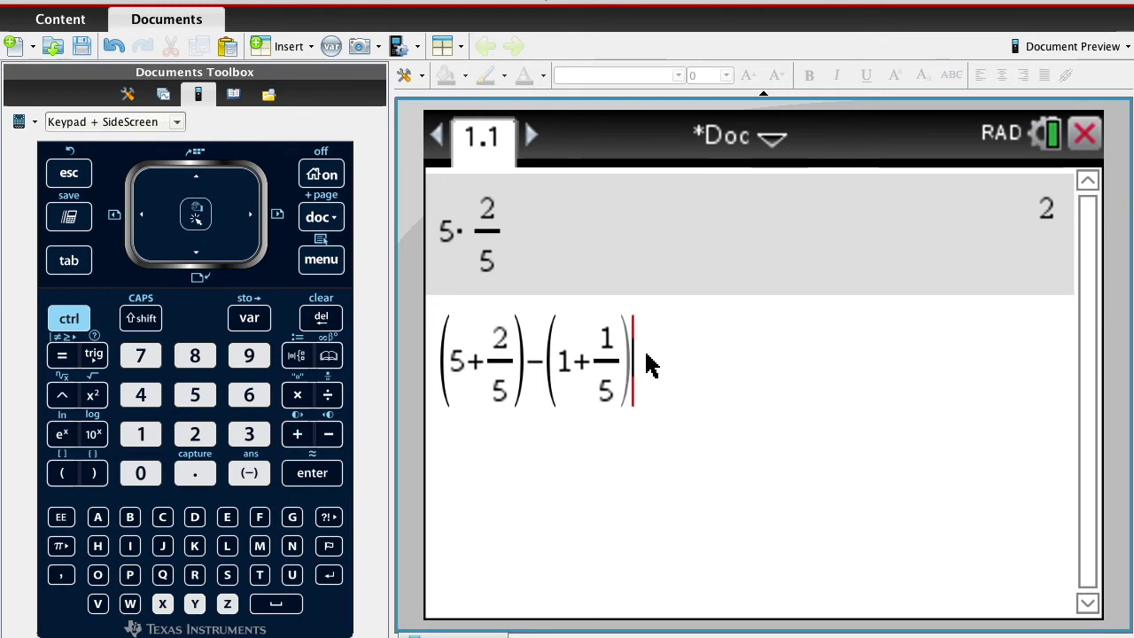
pyautogui.press('Return')
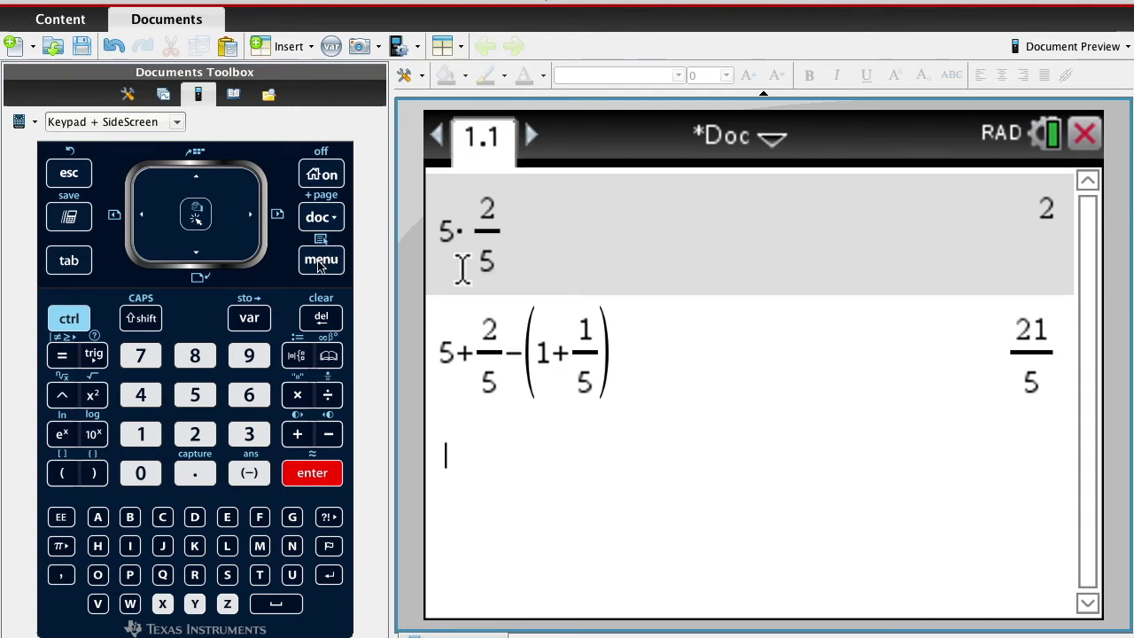
pyautogui.hotkey('ctrl', 'm')
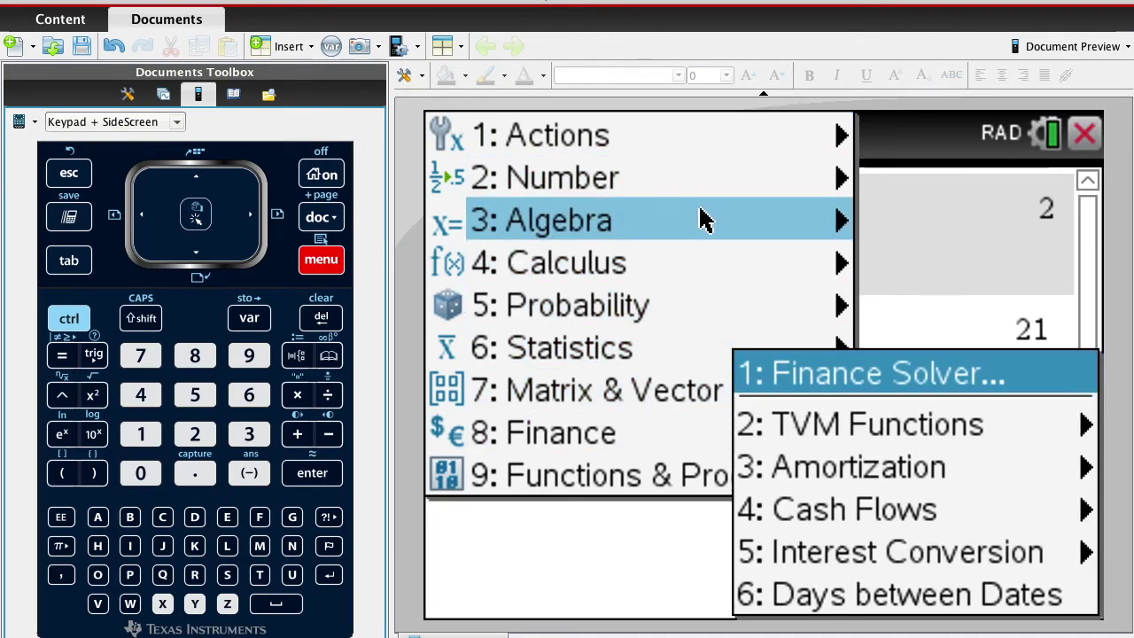
# Evaluate propFrac(21/5) on a new line, giving 4+1/5
pyautogui.moveTo(716, 190)
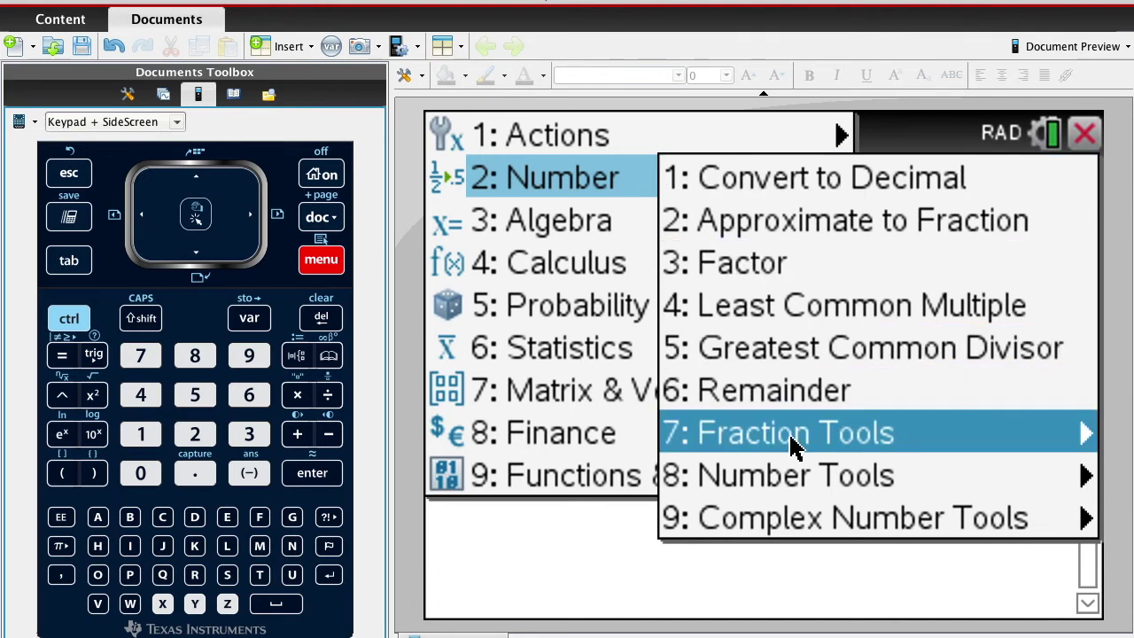
pyautogui.moveTo(795, 447)
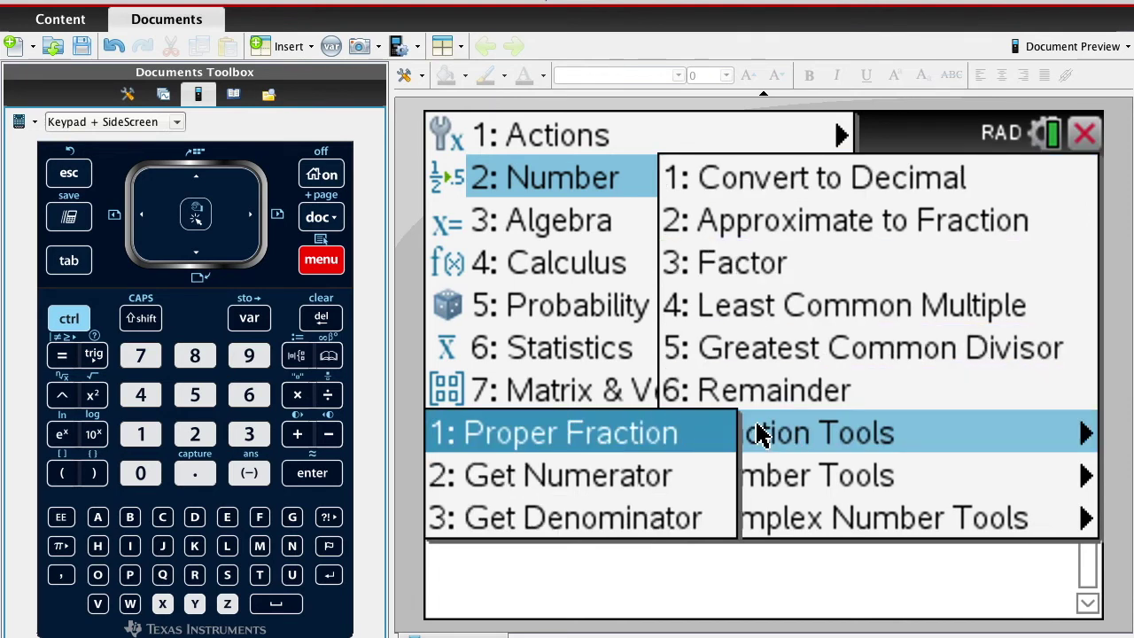
pyautogui.click(696, 439)
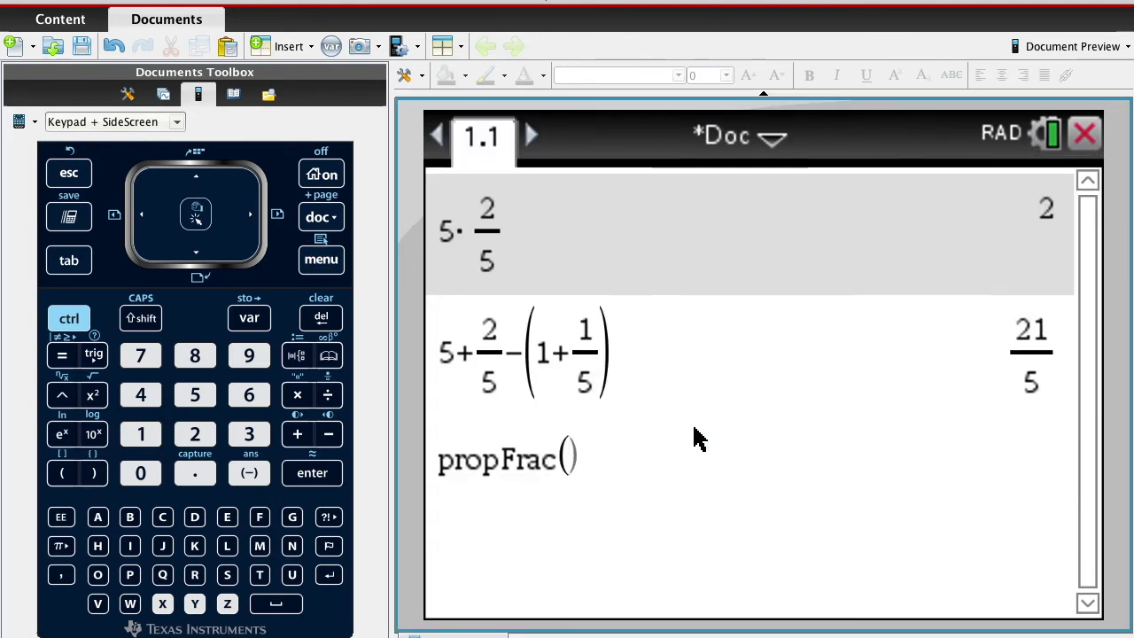
pyautogui.click(295, 356)
pyautogui.press('2')
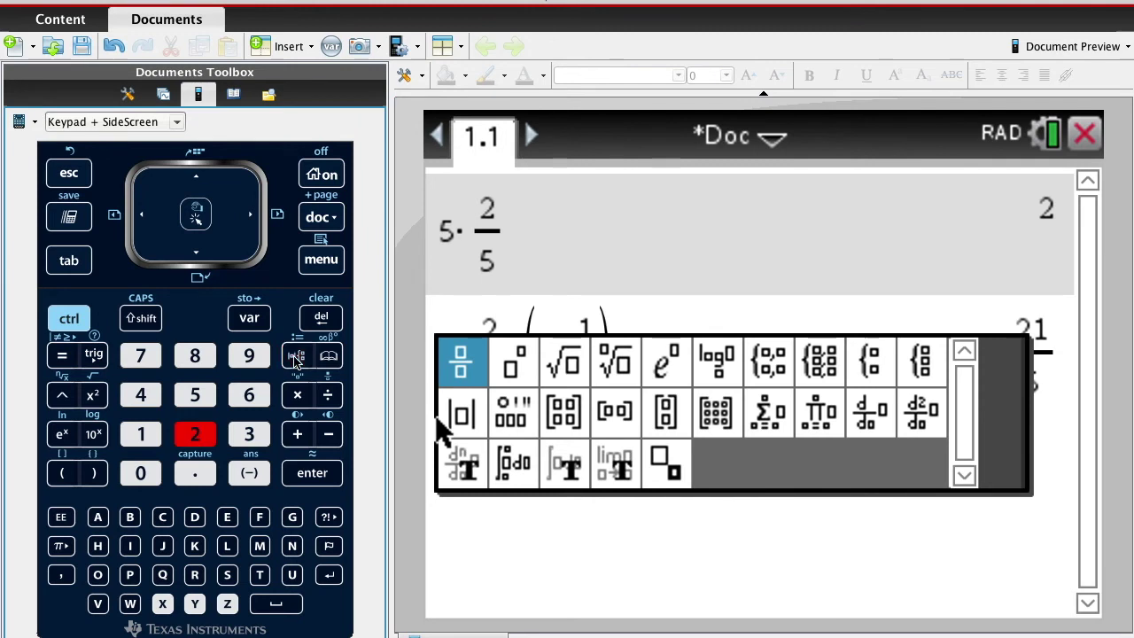
pyautogui.press('1')
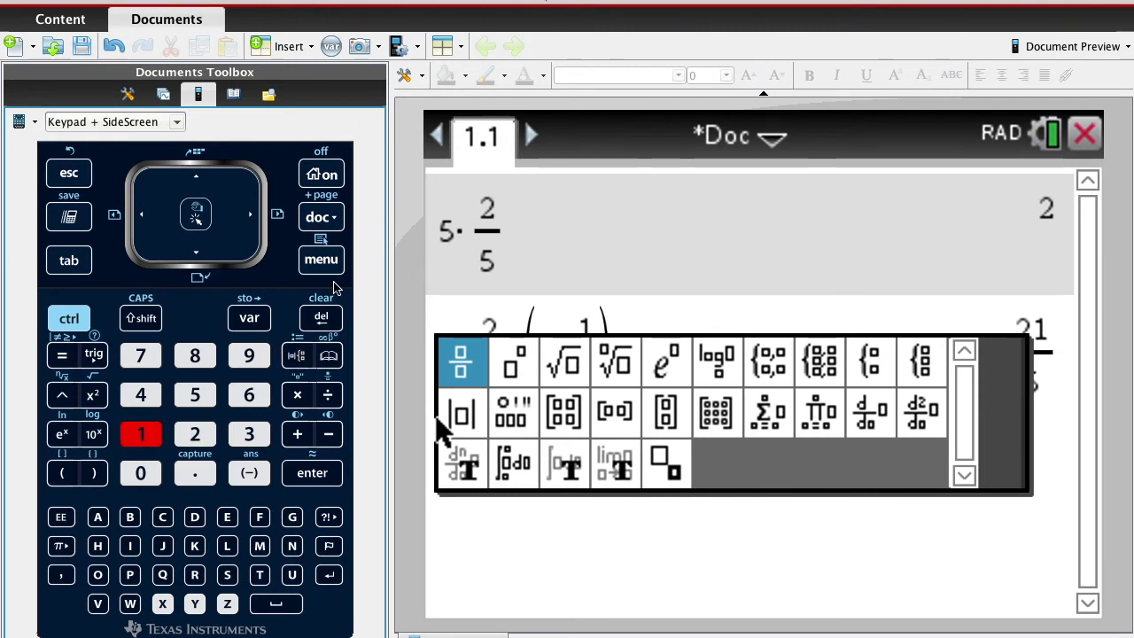
pyautogui.click(459, 359)
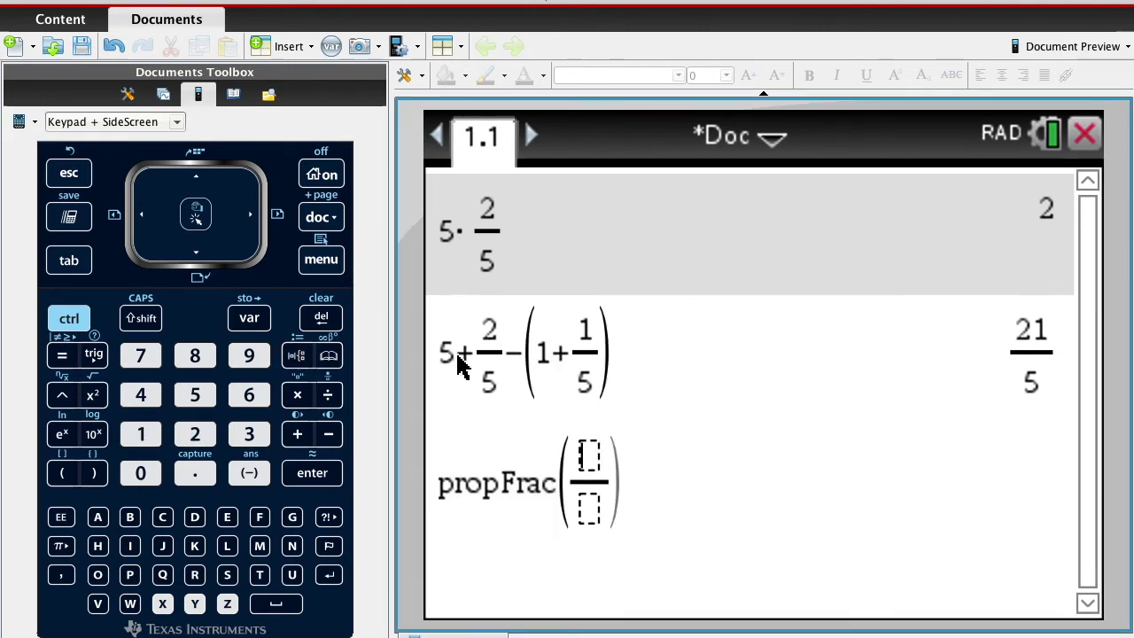
pyautogui.write('21')
pyautogui.press('Down')
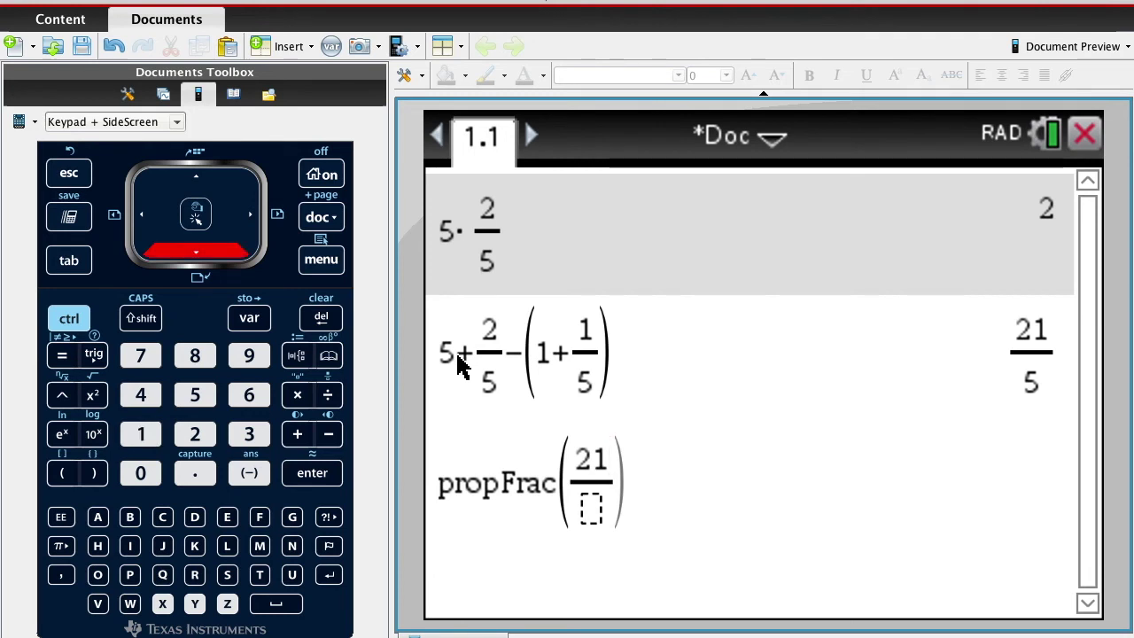
pyautogui.write('5')
pyautogui.click(696, 492)
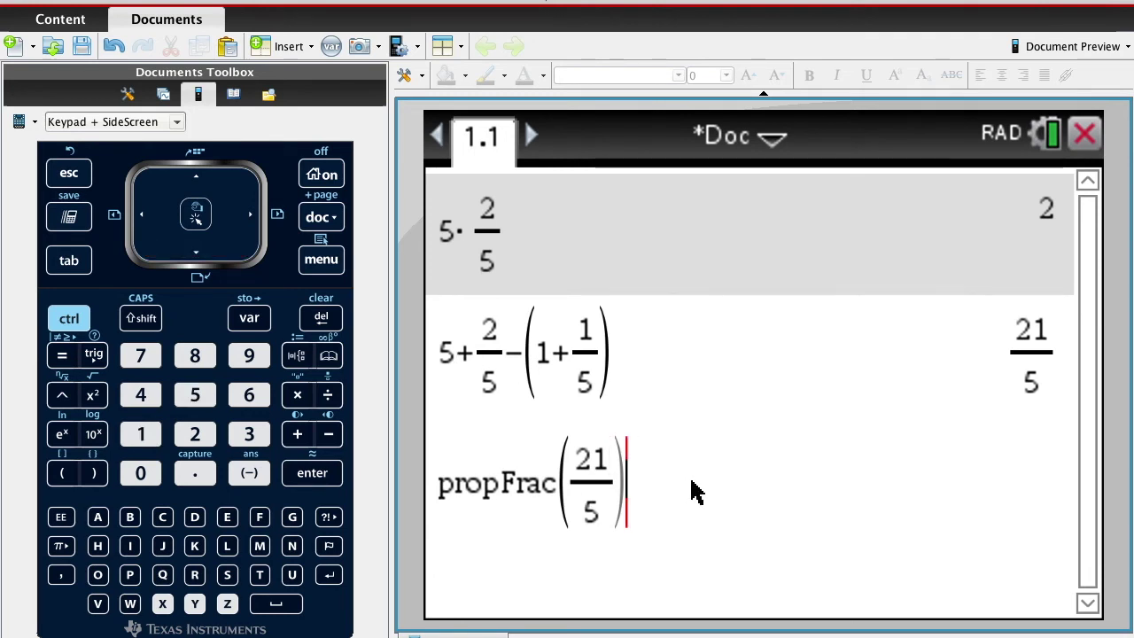
pyautogui.press('Return')
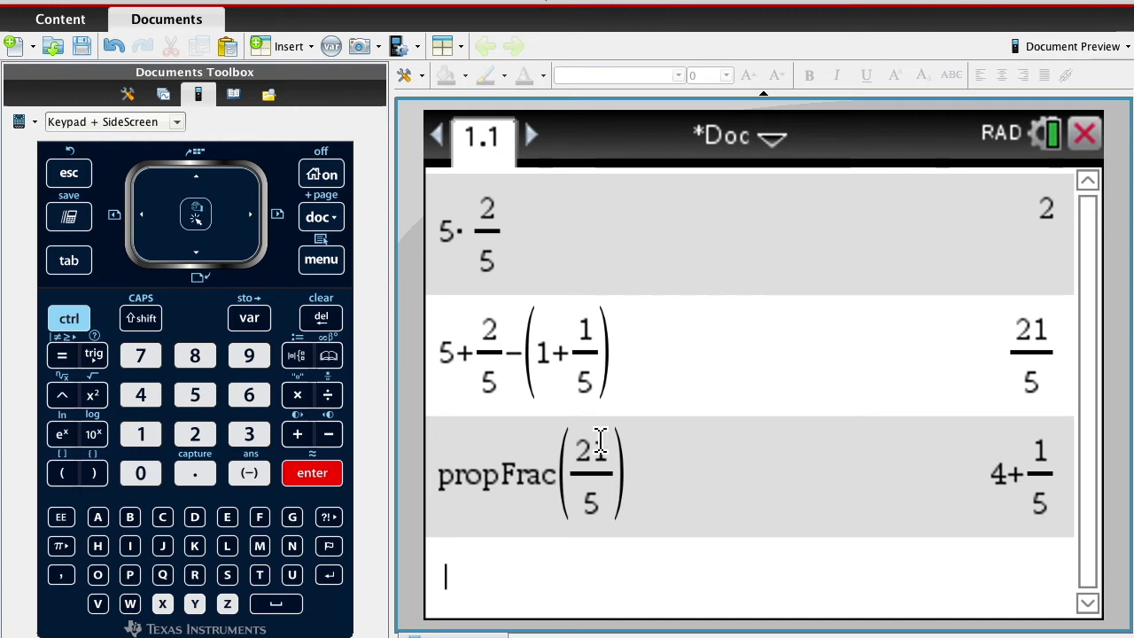
# Select line 2's expression 5+2/5−(1+1/5) for reuse
pyautogui.click(616, 394)
pyautogui.moveTo(617, 381); pyautogui.dragTo(434, 355)
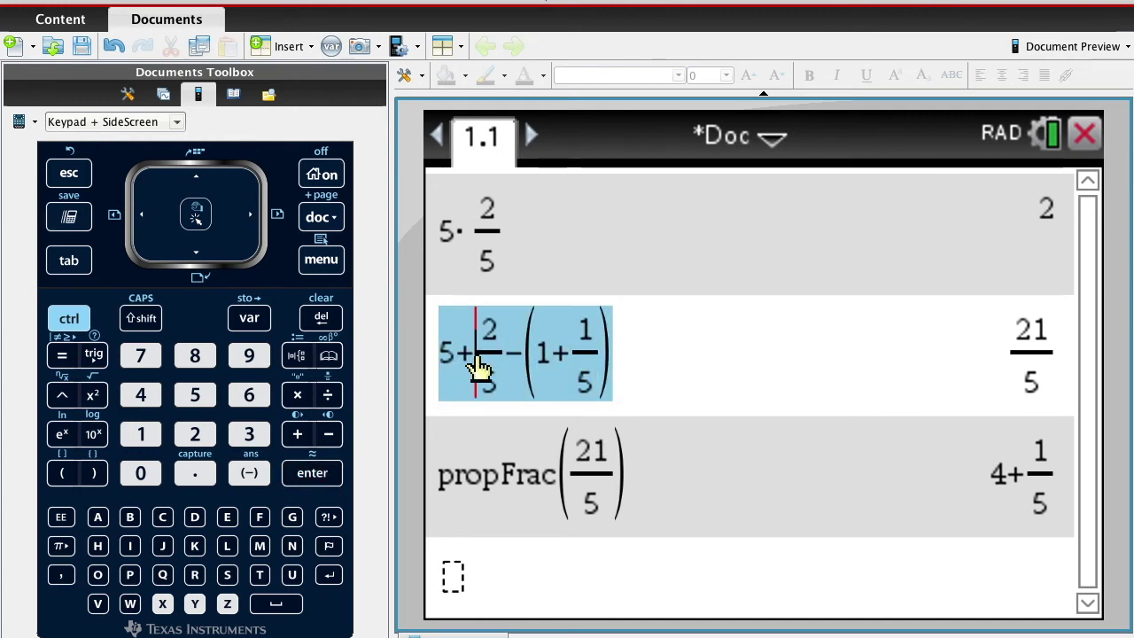
pyautogui.click(474, 355)
pyautogui.click(433, 348)
pyautogui.moveTo(431, 346); pyautogui.dragTo(656, 355)
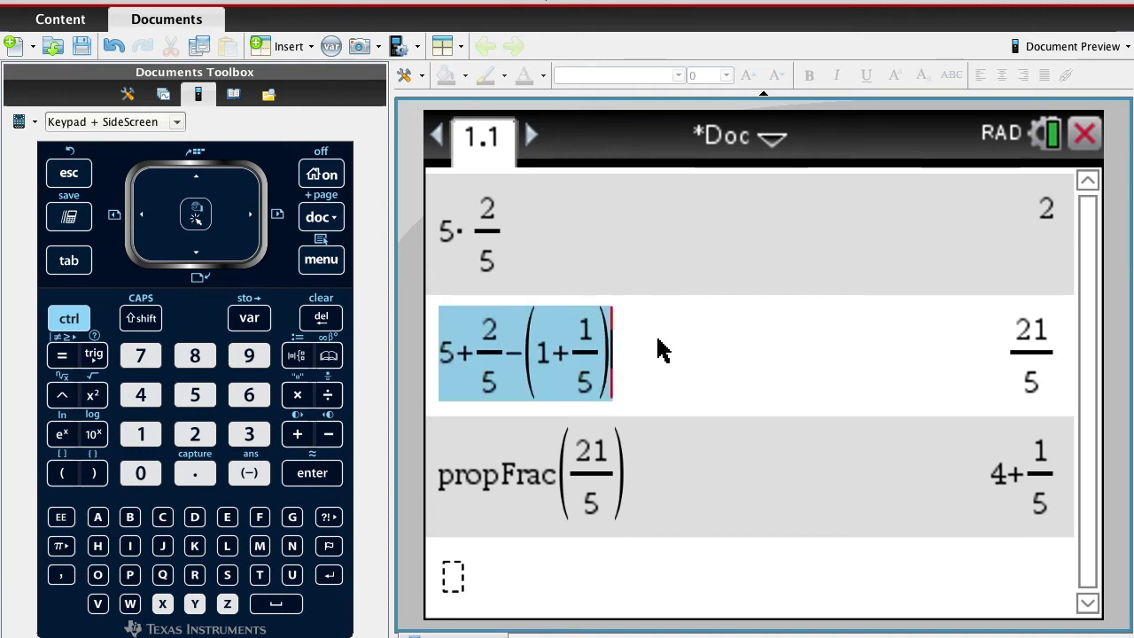
pyautogui.click(454, 592)
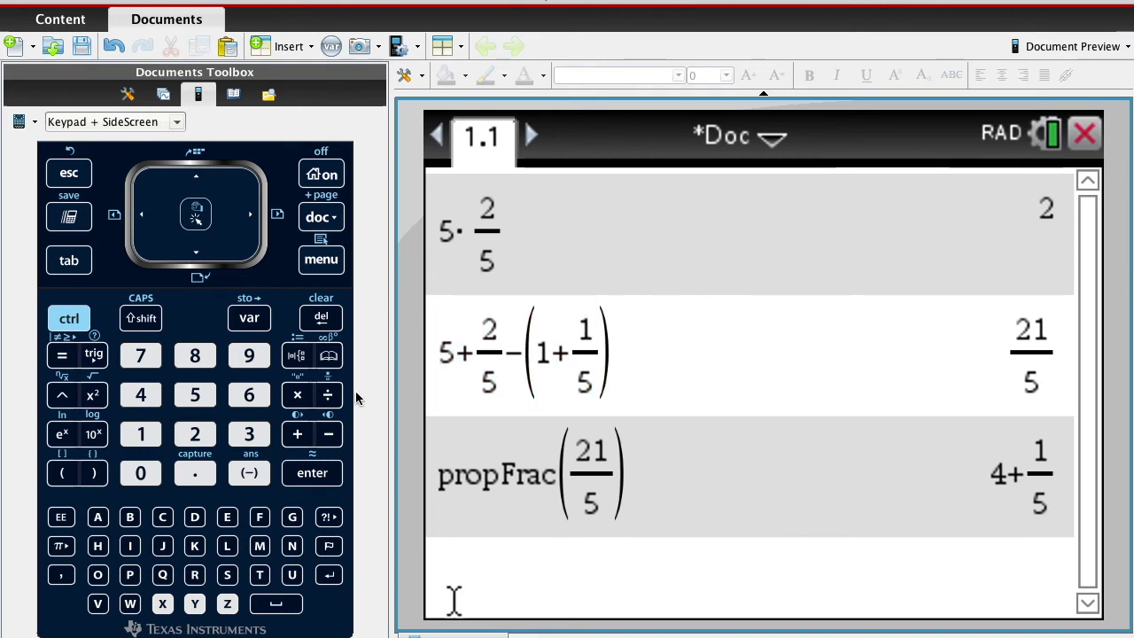
# Insert Proper Fraction from Number > Fraction Tools, drag in line 2's expression, and evaluate
pyautogui.click(323, 254)
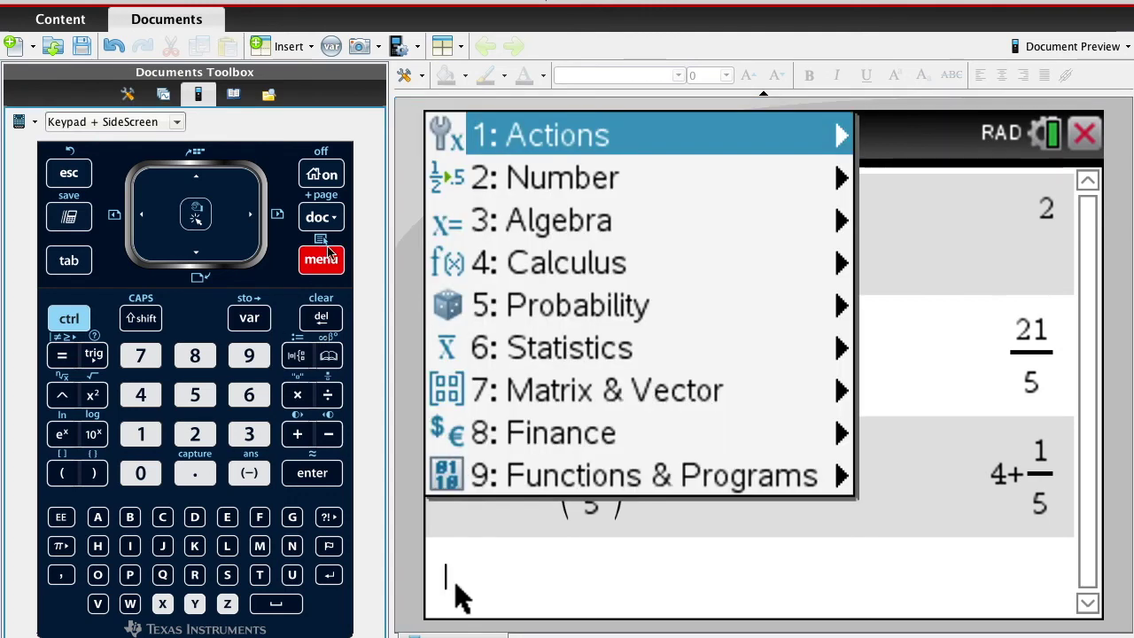
pyautogui.click(560, 182)
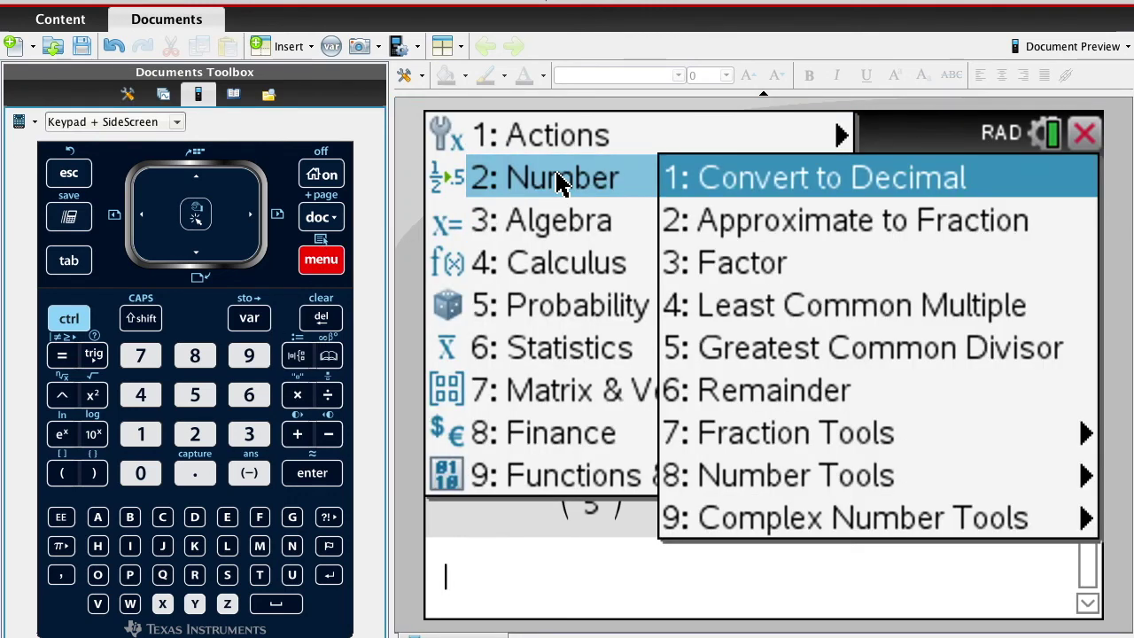
pyautogui.click(827, 443)
pyautogui.click(663, 443)
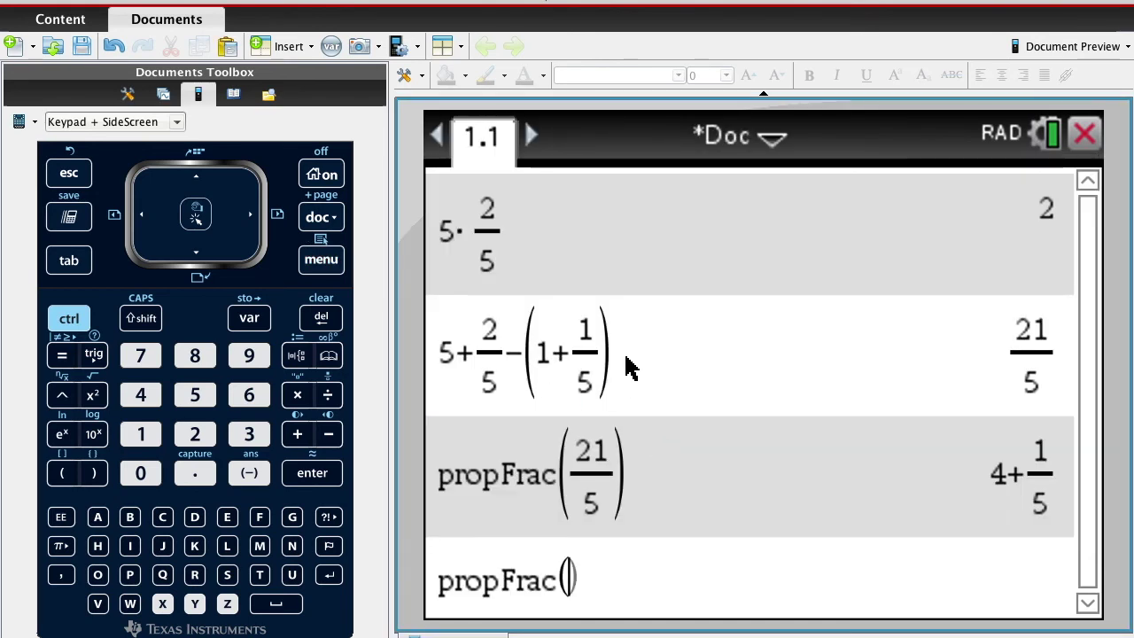
pyautogui.moveTo(627, 367); pyautogui.dragTo(425, 362)
pyautogui.moveTo(499, 361); pyautogui.dragTo(568, 580)
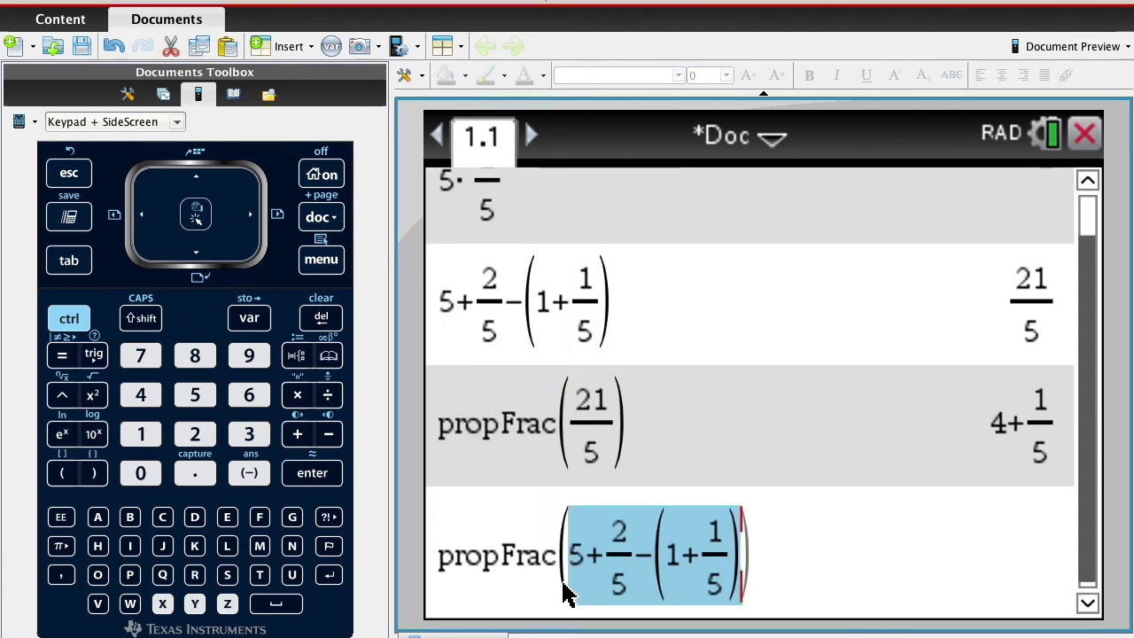
pyautogui.click(838, 590)
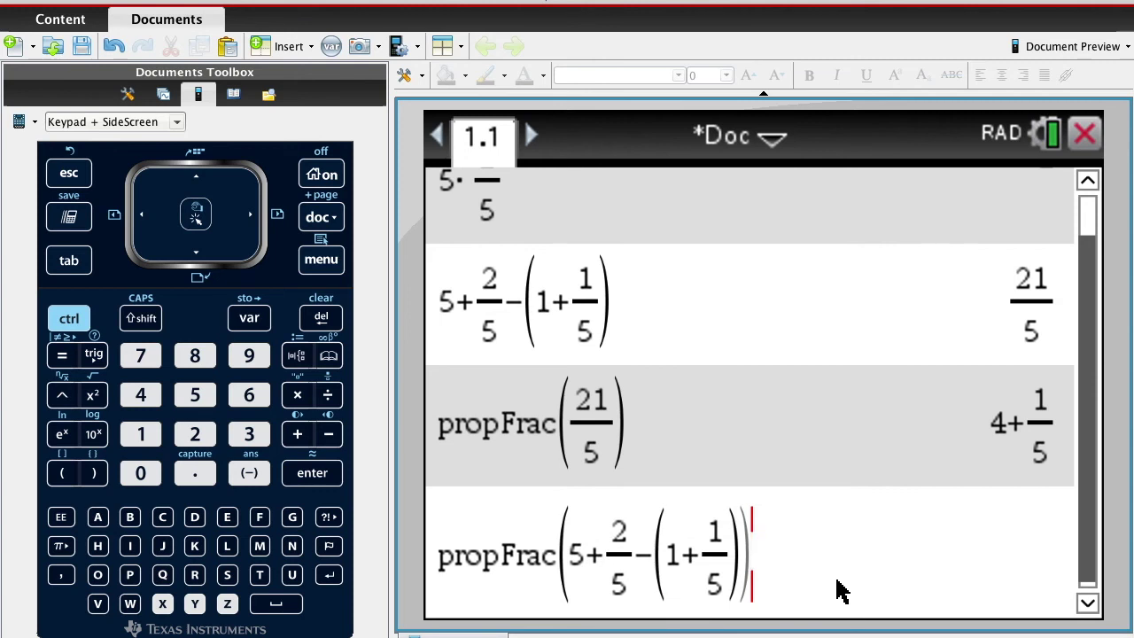
pyautogui.press('Return')
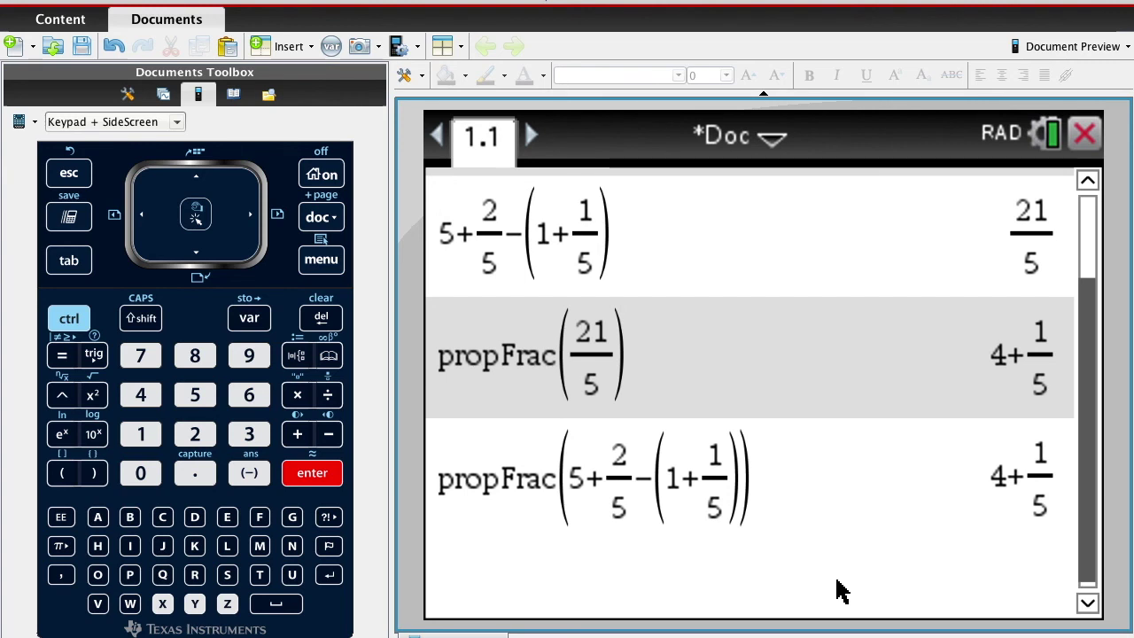
# Evaluate 5−1 to get 4, then enter the fraction 2/5 on a new line
pyautogui.write('5')
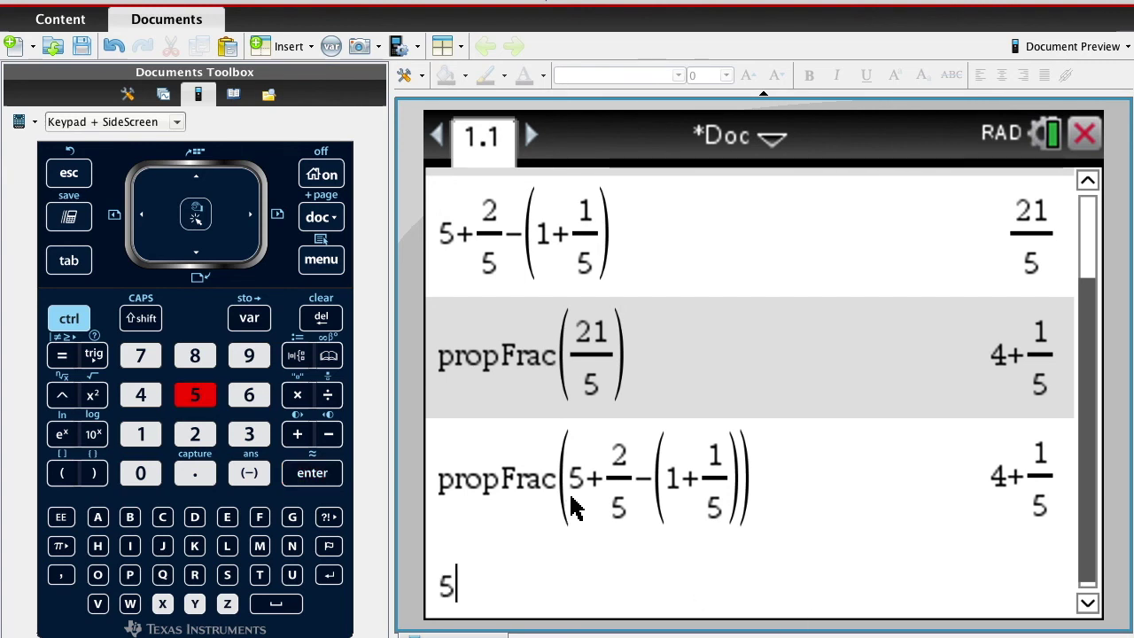
pyautogui.write('-1')
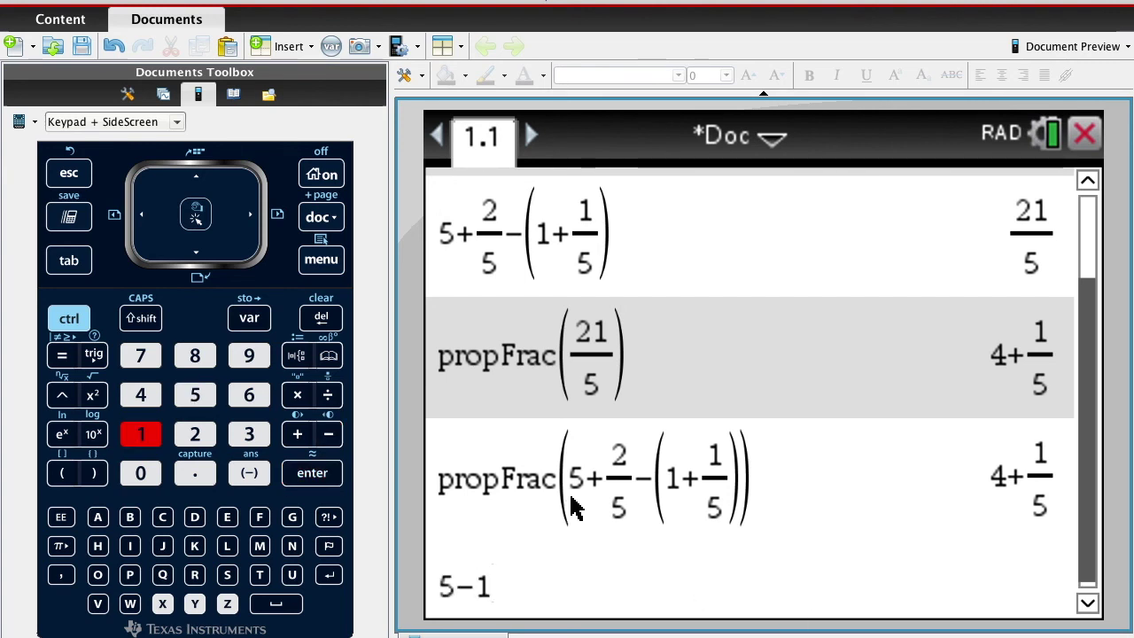
pyautogui.press('Return')
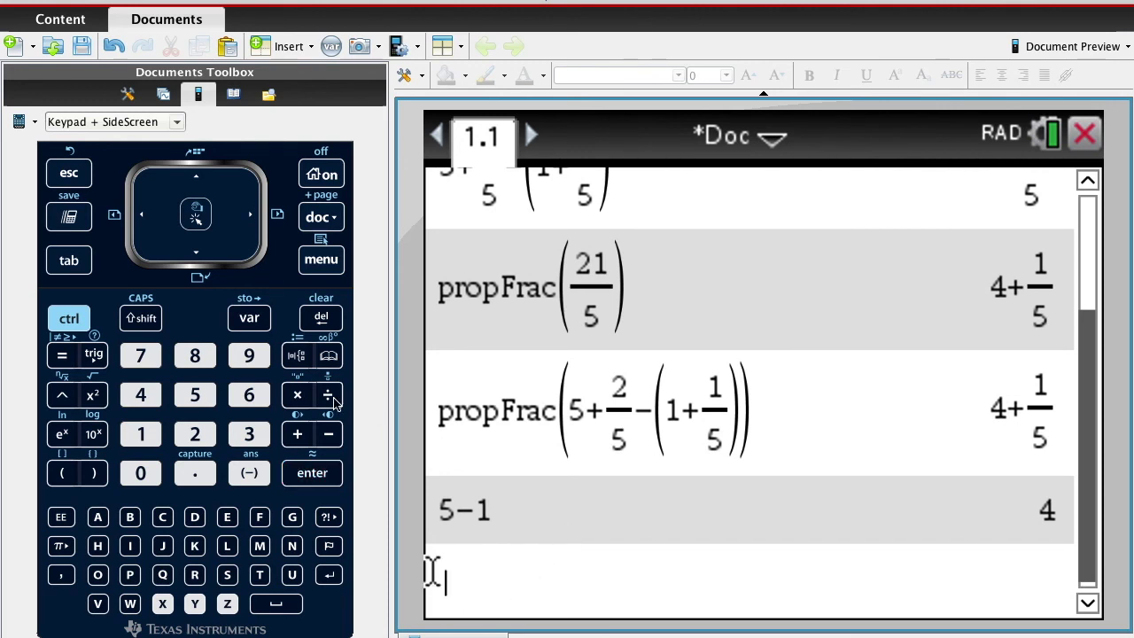
pyautogui.click(296, 355)
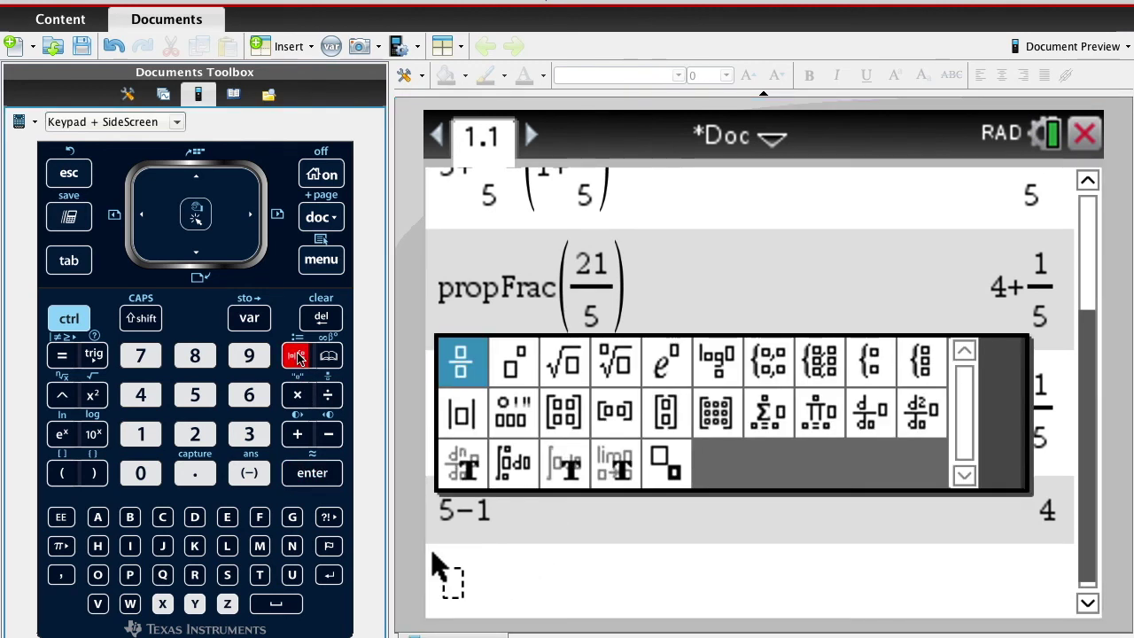
pyautogui.click(479, 367)
pyautogui.write('2')
pyautogui.press('Down')
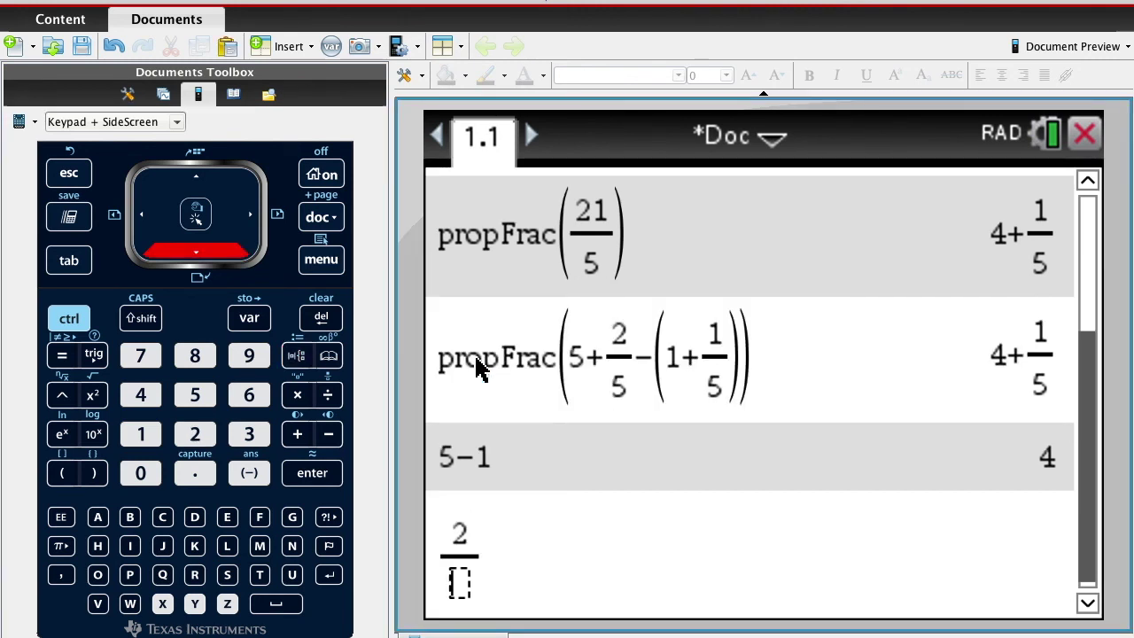
pyautogui.write('5')
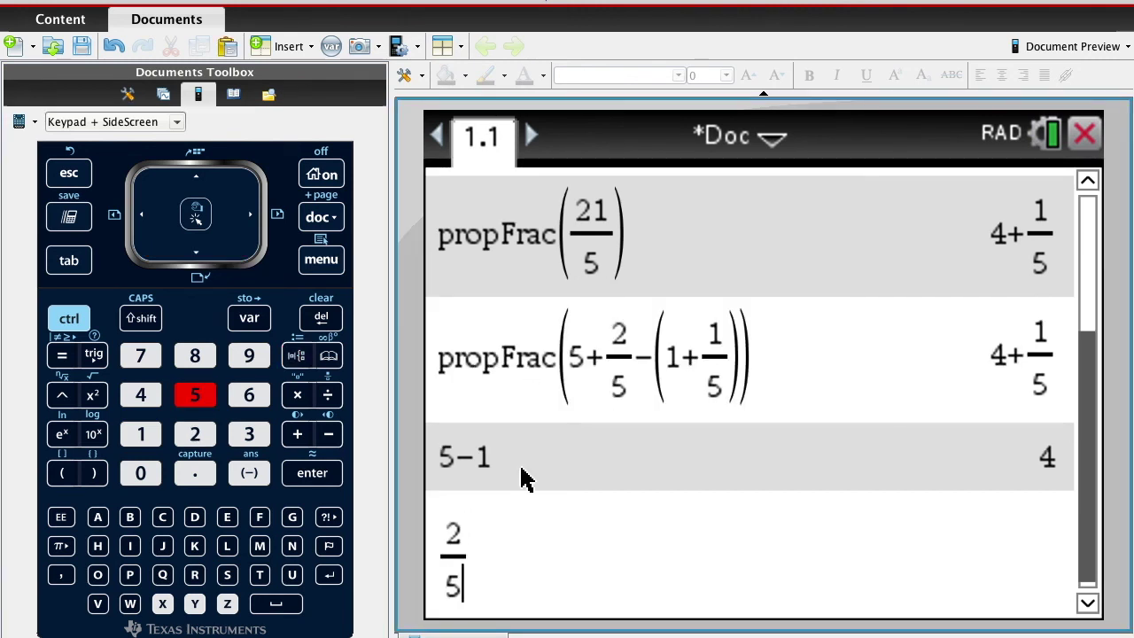
# Subtract the fraction 1/5 from 2/5 and evaluate to get 1/5
pyautogui.press('Right')
pyautogui.write('-')
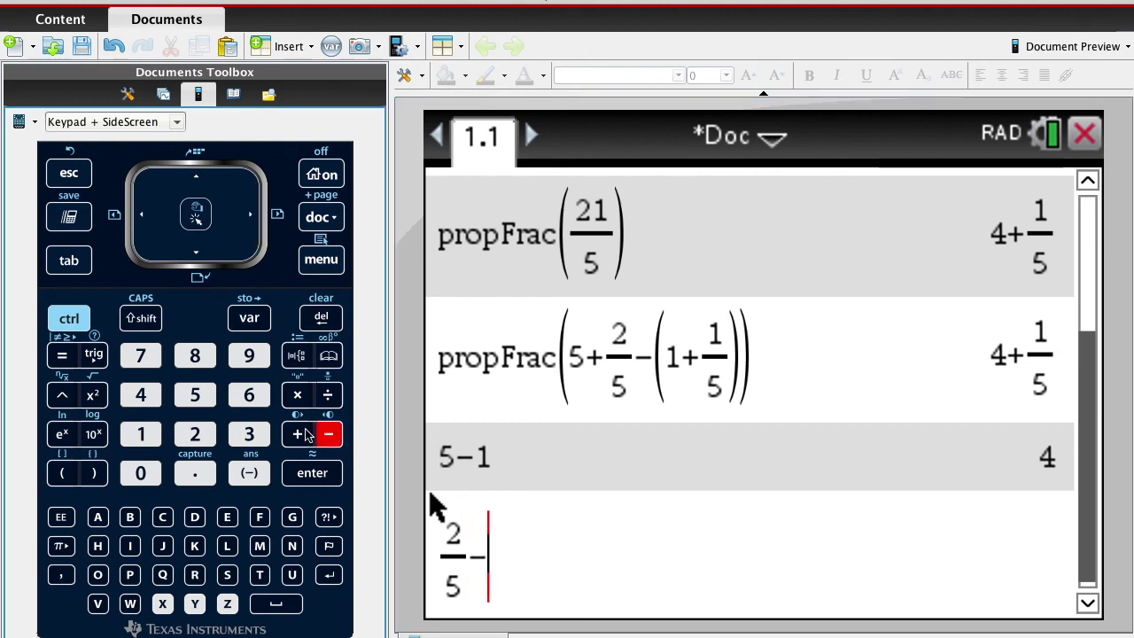
pyautogui.click(296, 356)
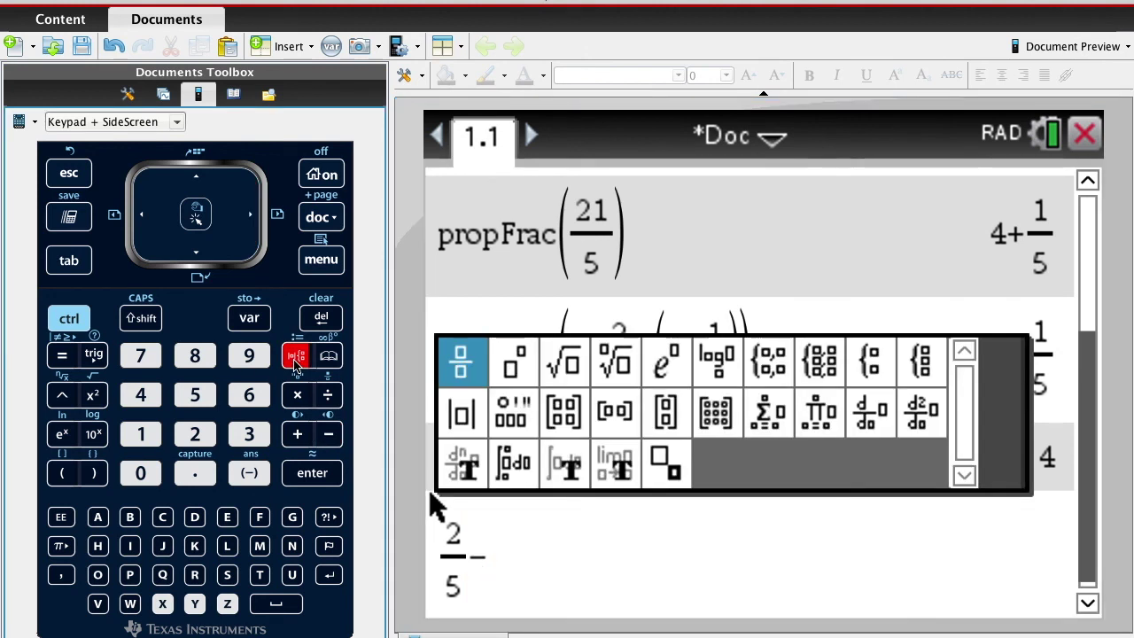
pyautogui.click(464, 370)
pyautogui.write('1')
pyautogui.press('Down')
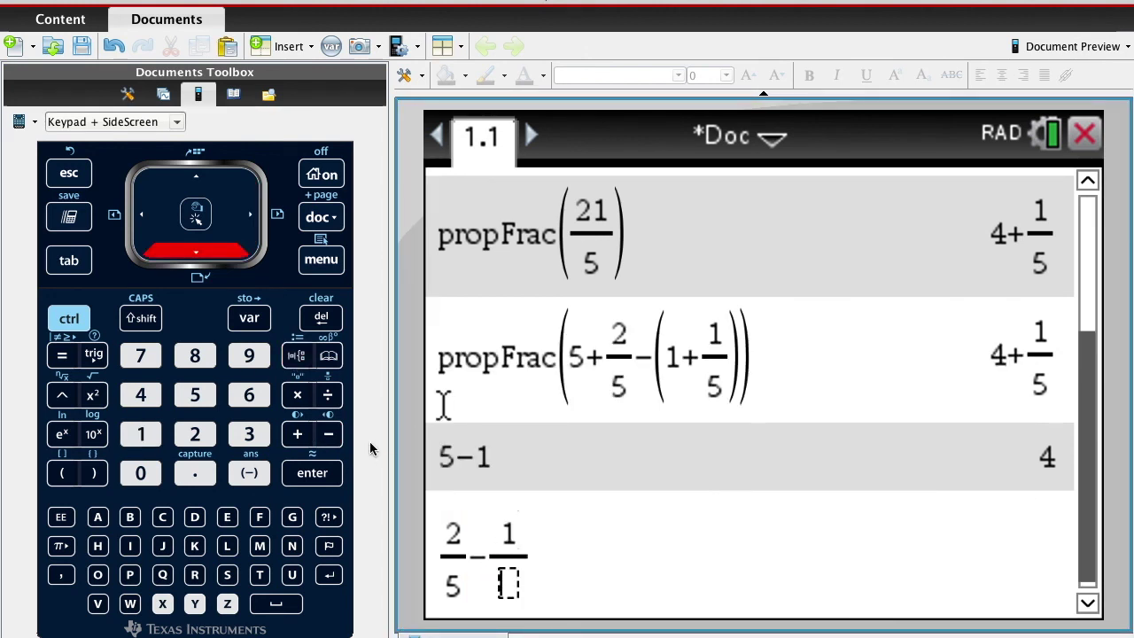
pyautogui.write('5')
pyautogui.press('Return')
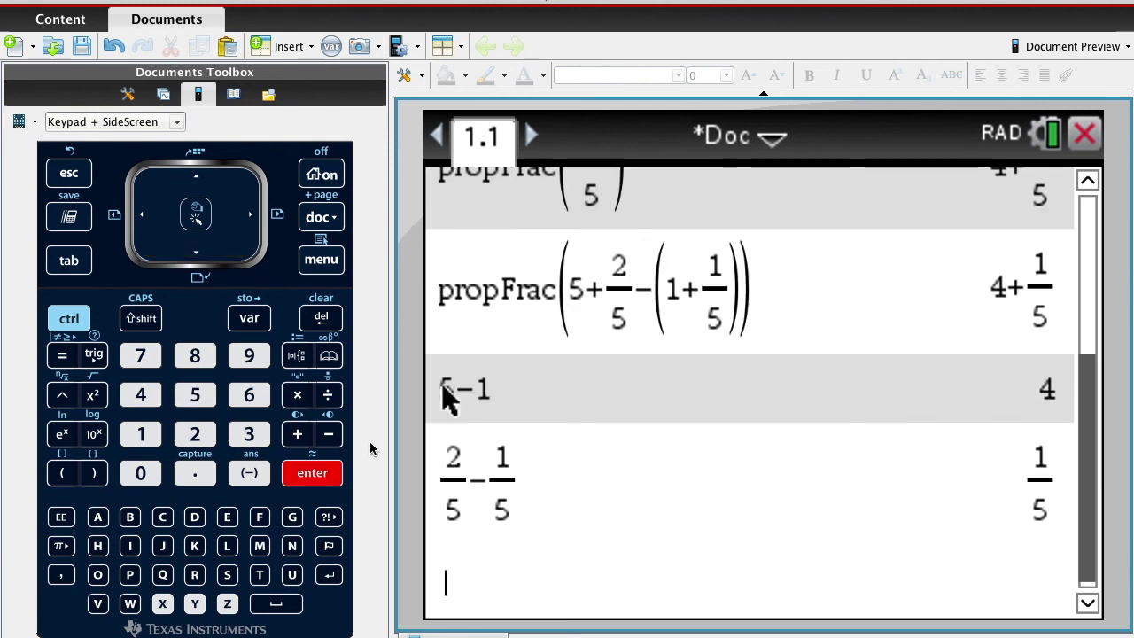